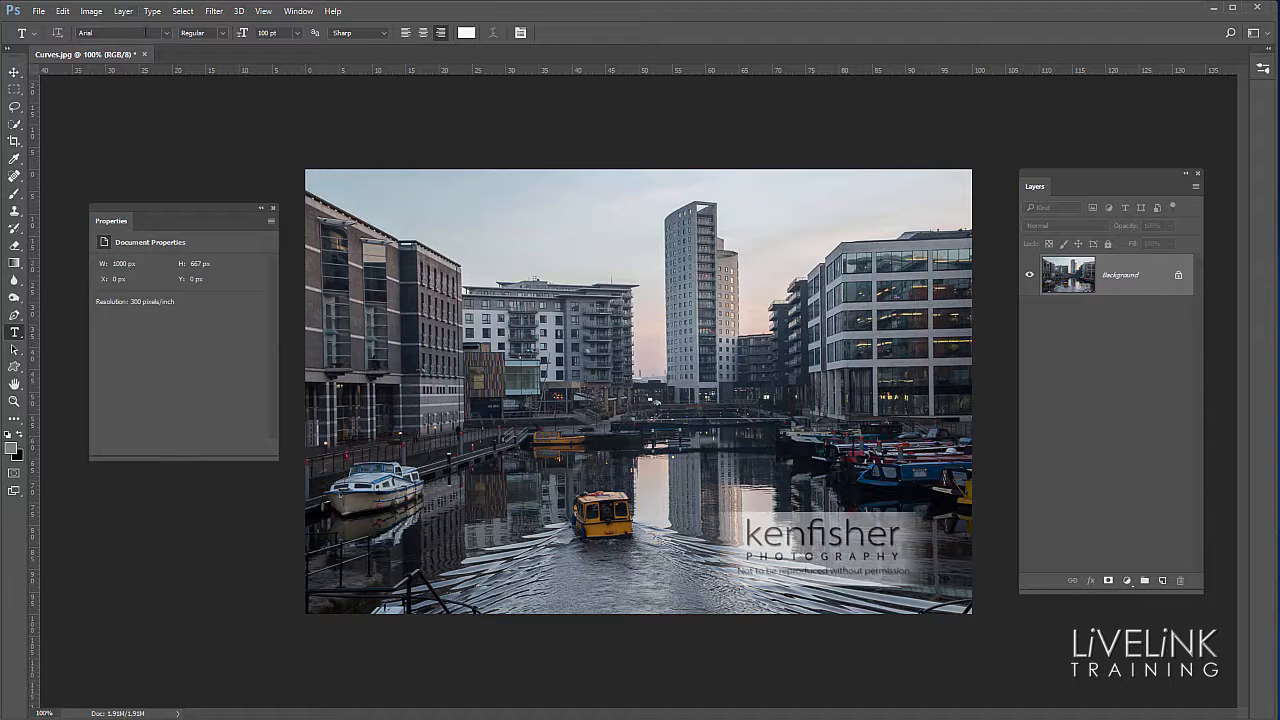
pyautogui.click(93, 12)
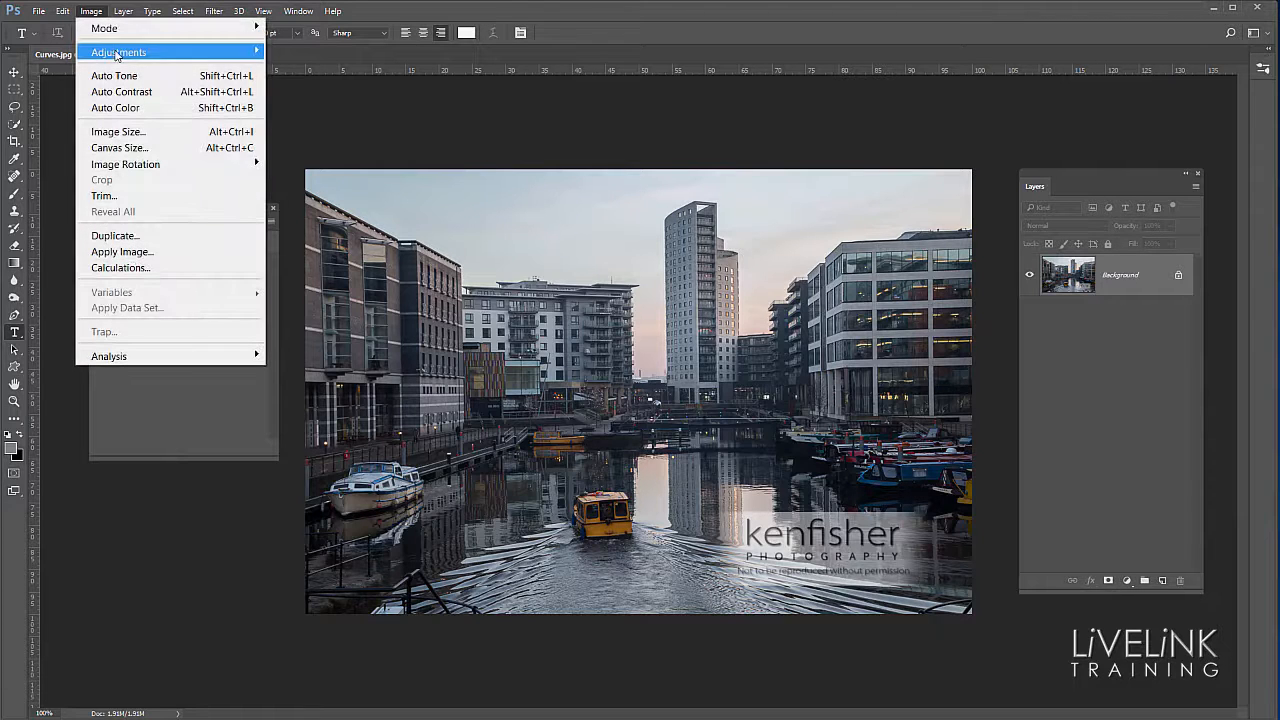
pyautogui.moveTo(116, 55)
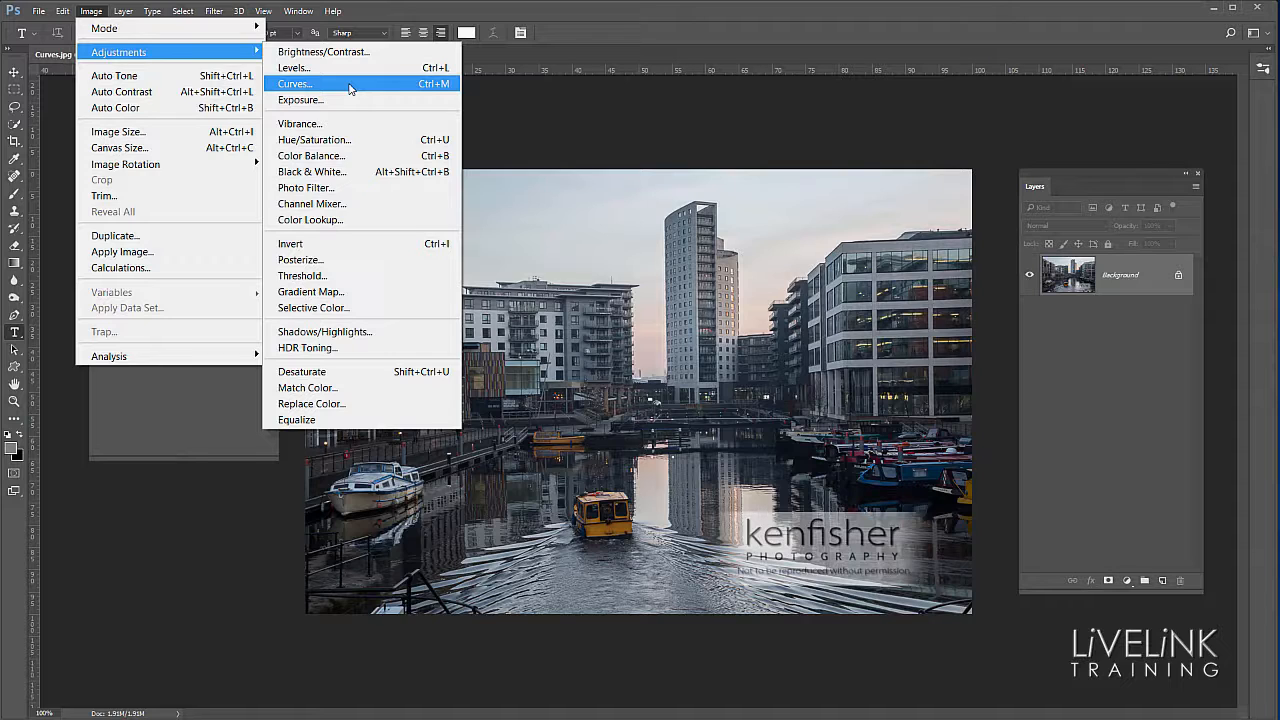
pyautogui.click(565, 120)
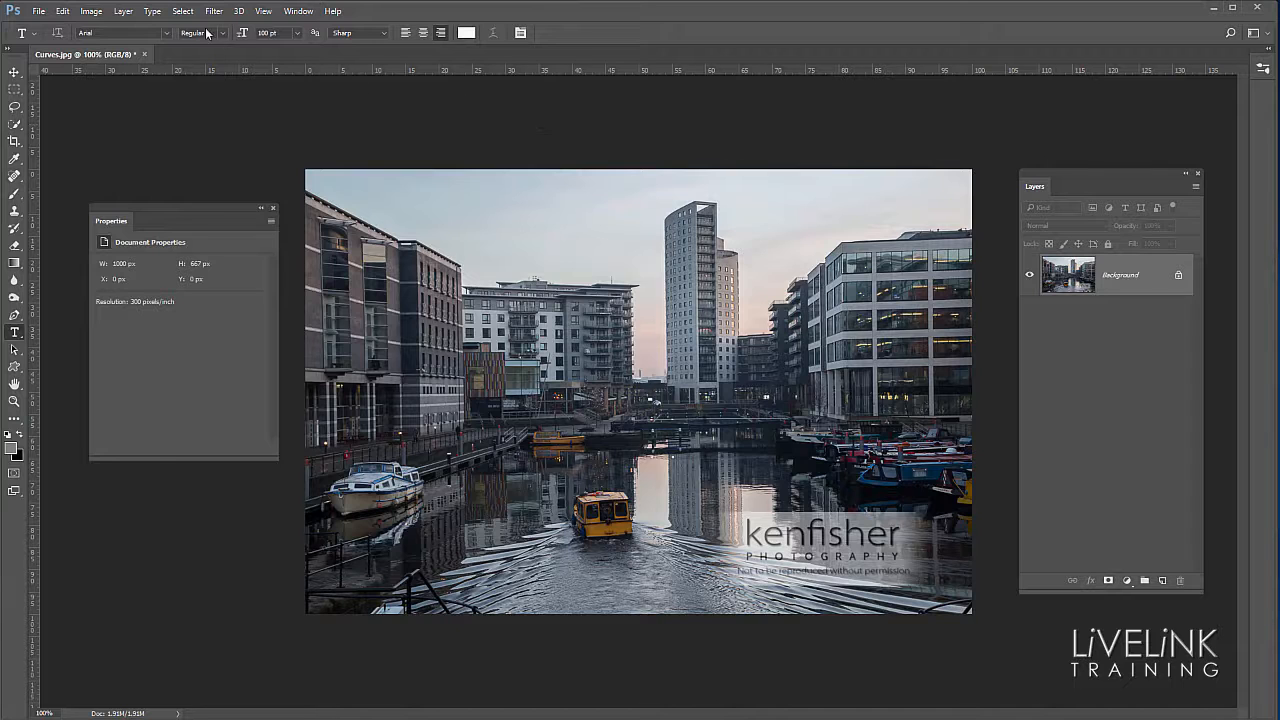
pyautogui.click(124, 12)
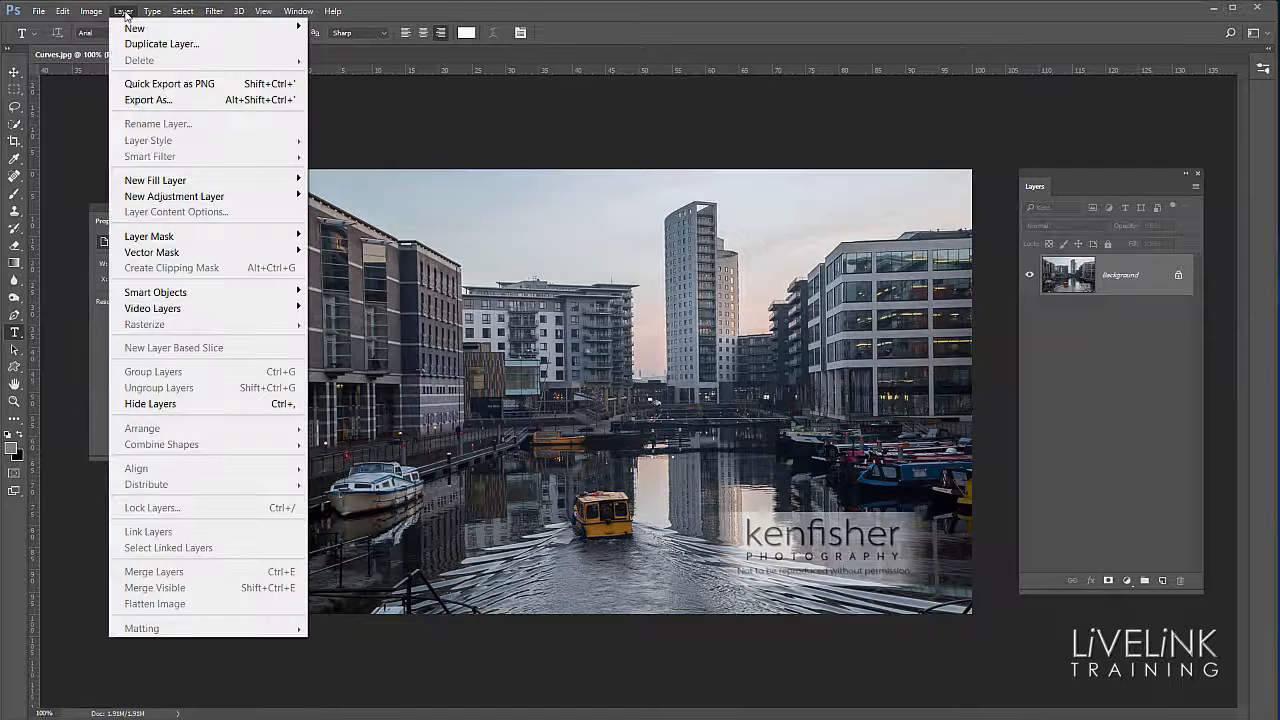
pyautogui.moveTo(204, 197)
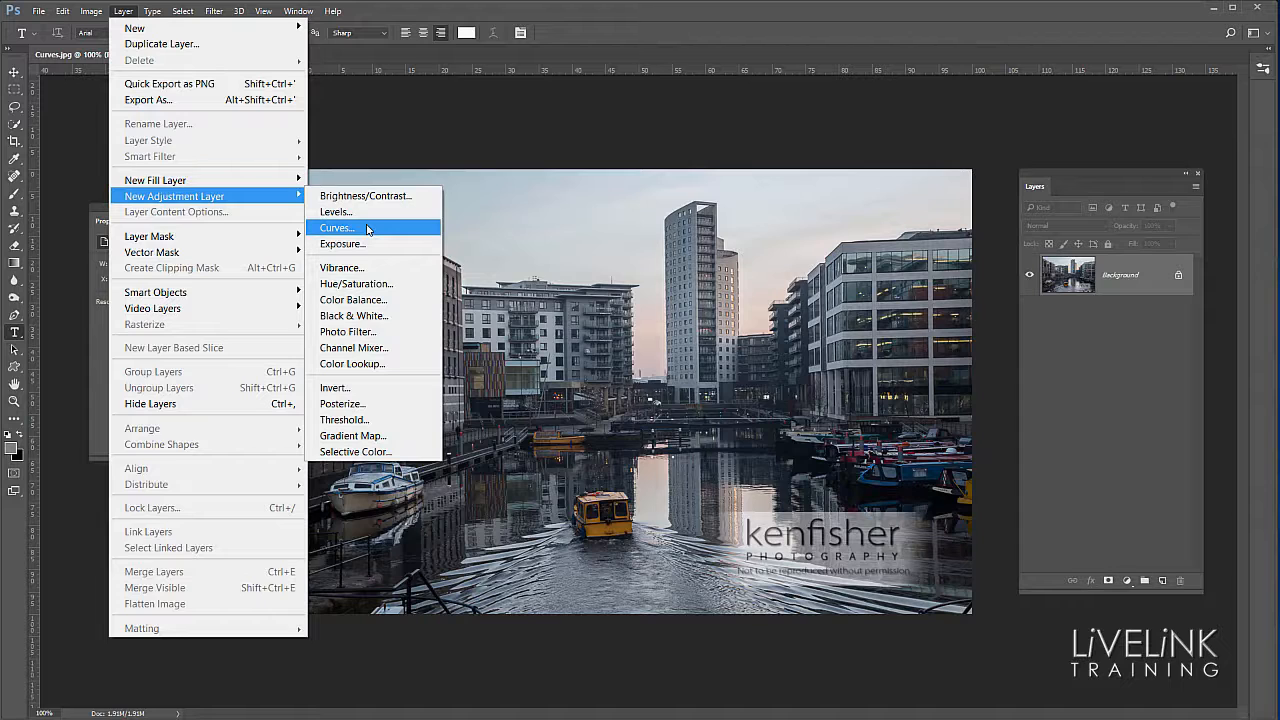
pyautogui.click(491, 142)
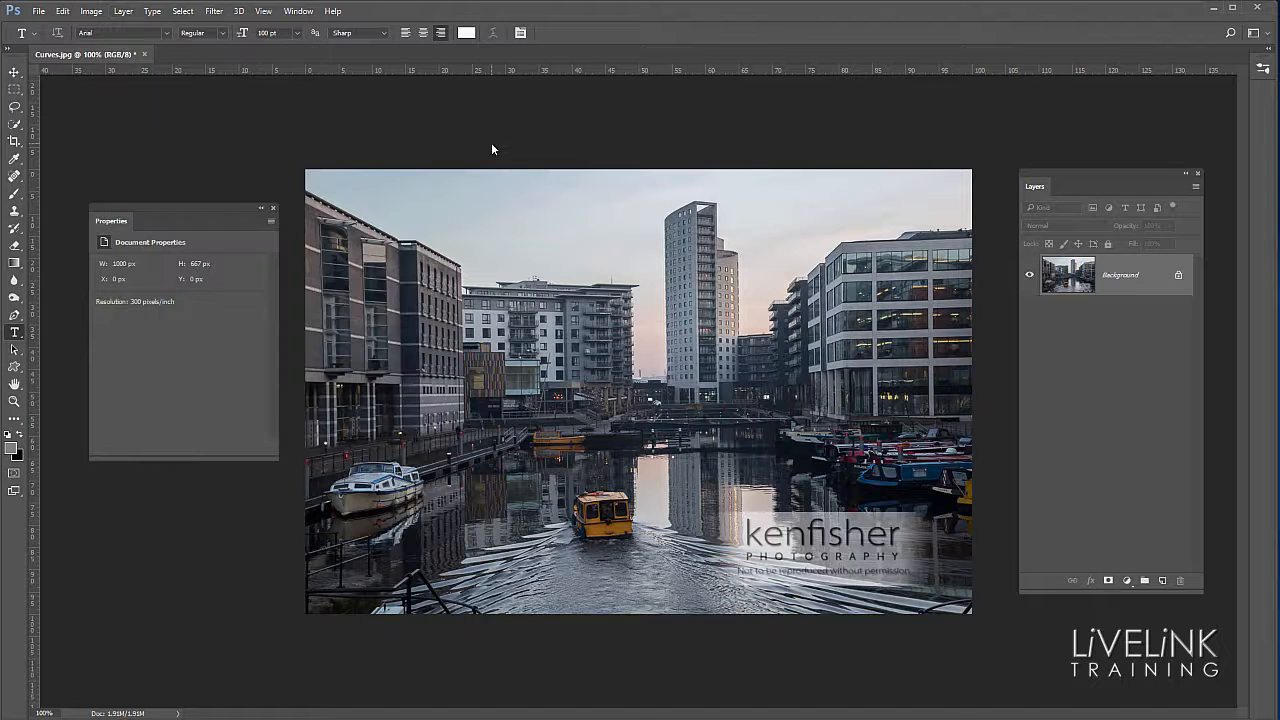
# Add a Curves adjustment layer above the Background layer and show the Info panel.
pyautogui.click(1127, 581)
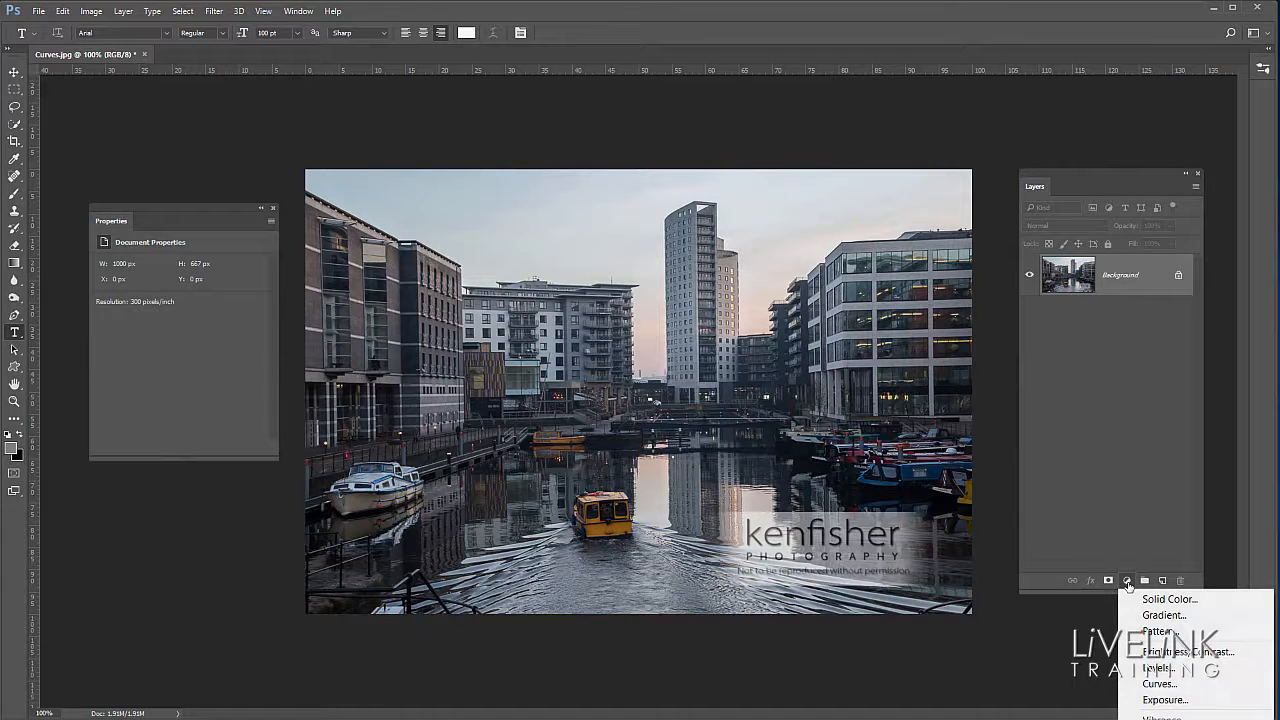
pyautogui.click(1159, 684)
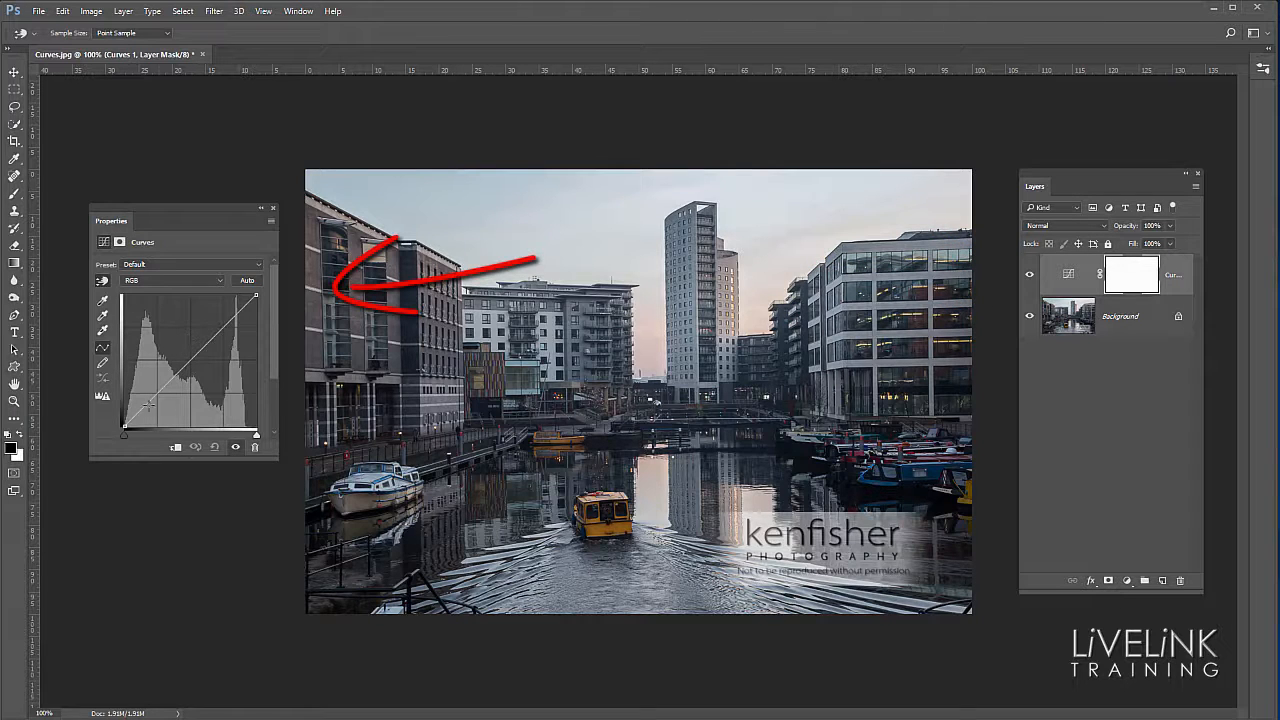
pyautogui.press('F8')
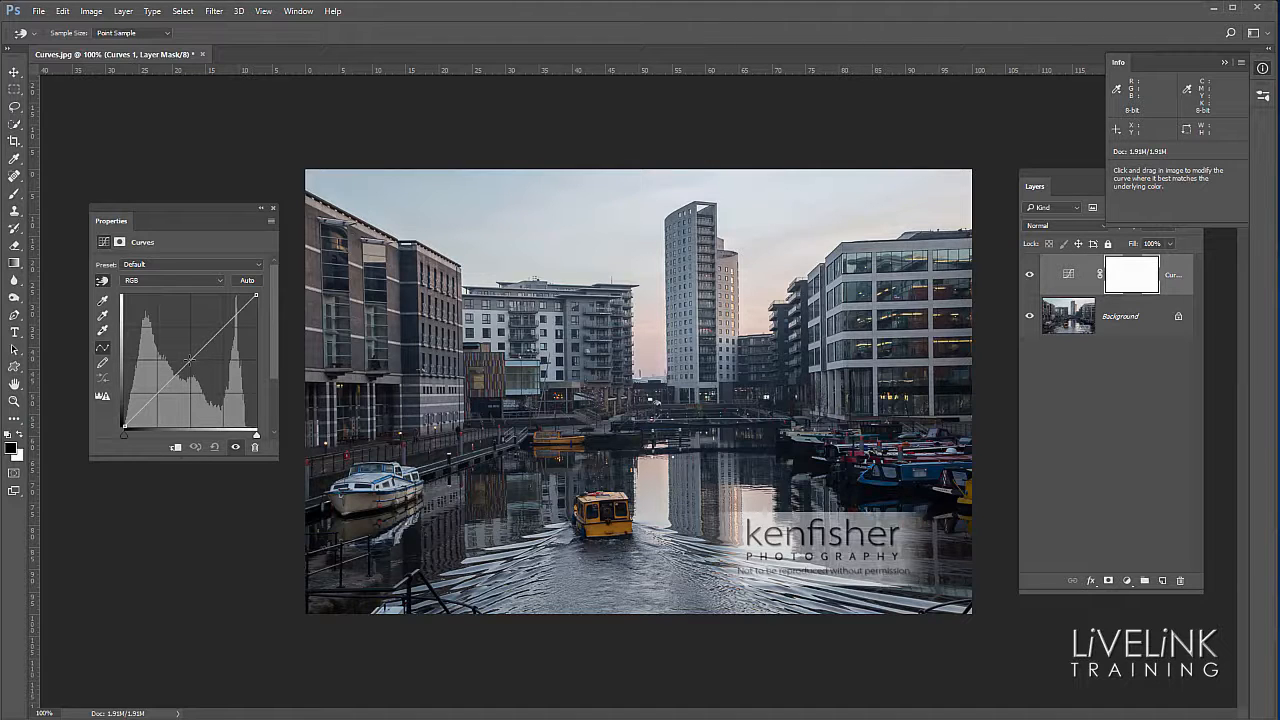
# Darken the midtones with a lowered midpoint on the RGB curve and remove that point again.
pyautogui.click(189, 359)
pyautogui.moveTo(188, 359)
pyautogui.mouseDown()
pyautogui.moveTo(176, 350)
pyautogui.moveTo(196, 378)
pyautogui.mouseUp()
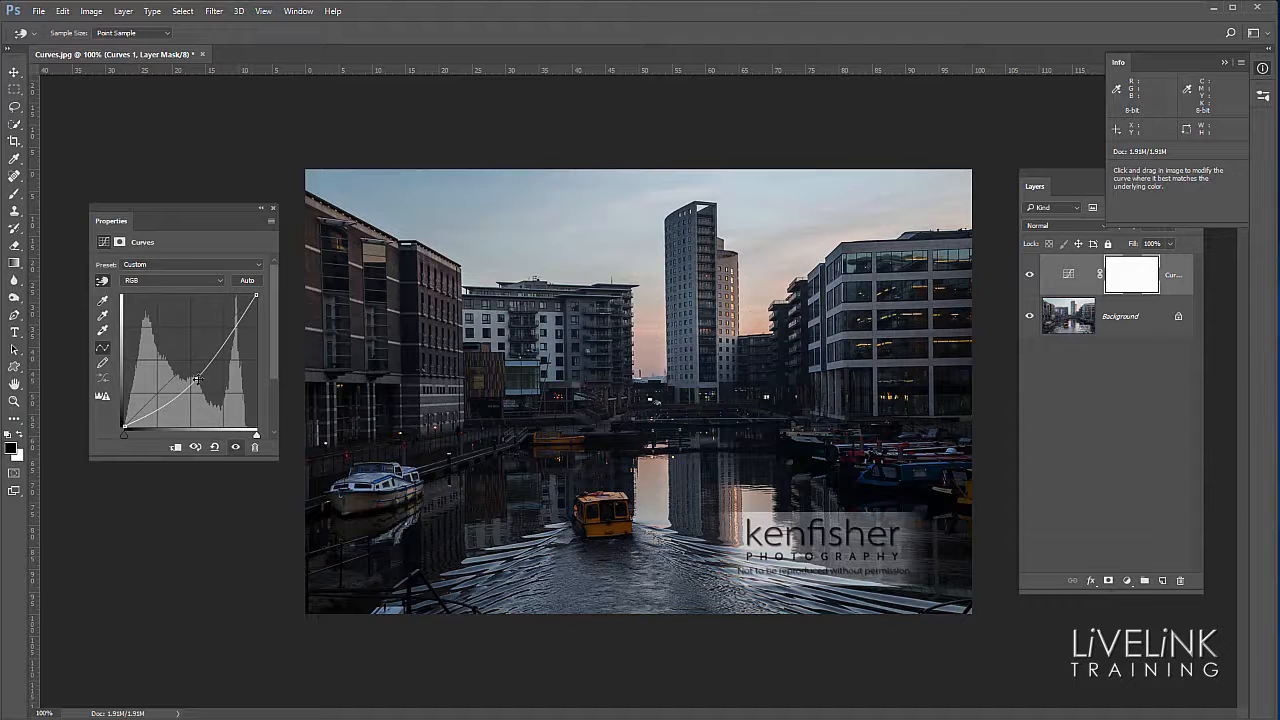
pyautogui.moveTo(196, 381); pyautogui.dragTo(153, 398)
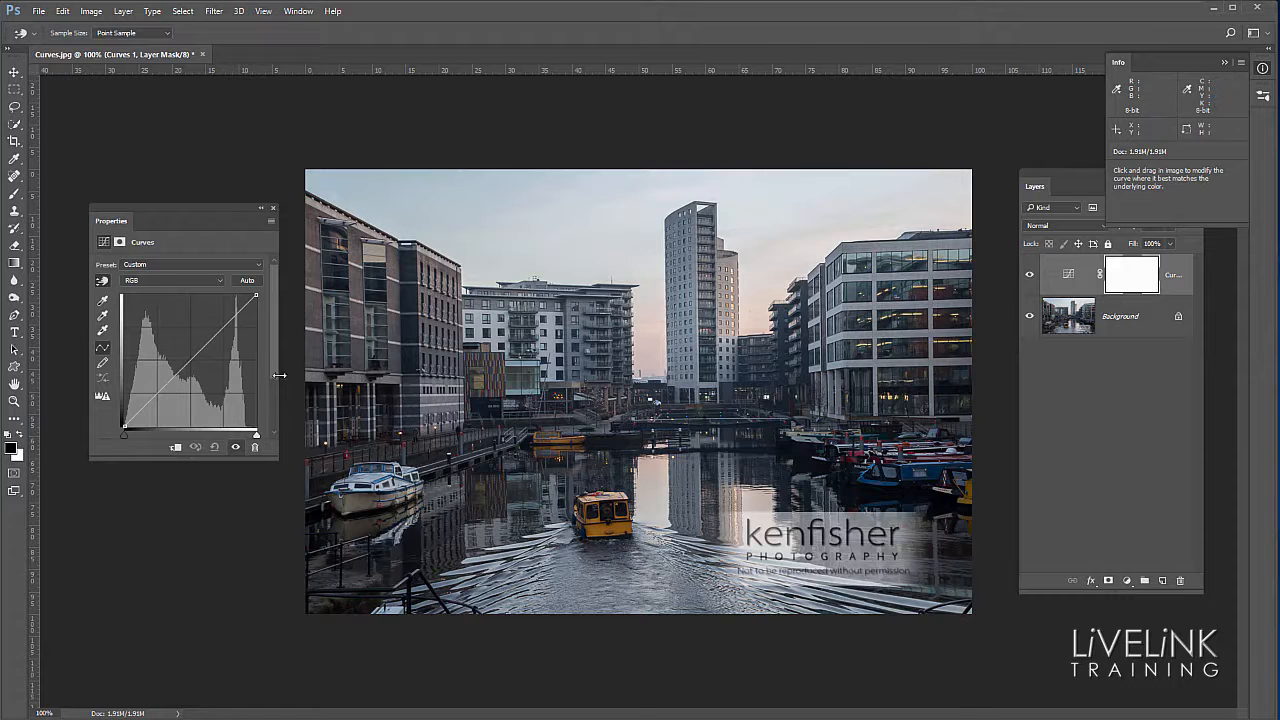
# Shape the RGB curve into a gentle S by lowering a shadow point and raising a highlight point to increase contrast.
pyautogui.click(222, 327)
pyautogui.click(155, 396)
pyautogui.moveTo(155, 397); pyautogui.dragTo(155, 407)
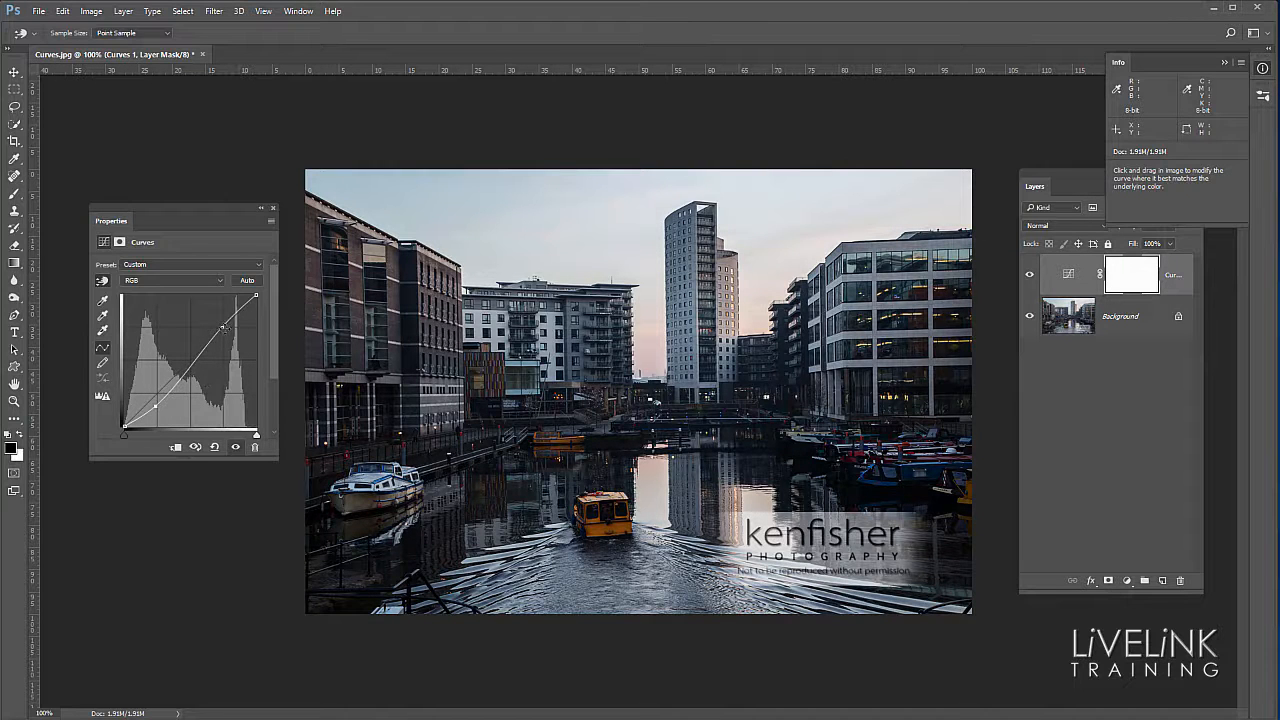
pyautogui.moveTo(222, 326); pyautogui.dragTo(222, 320)
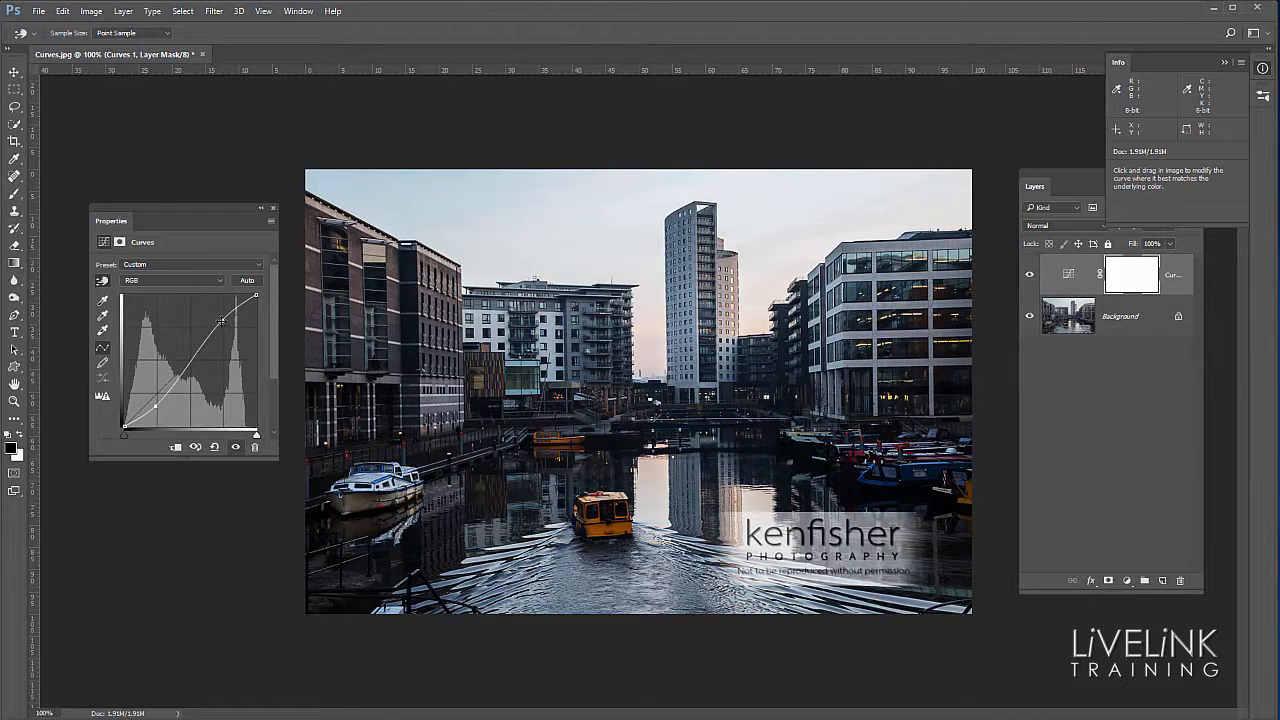
# Invert the S-shape of the RGB curve by lowering the highlight point and raising the shadow point to reduce contrast.
pyautogui.moveTo(221, 320); pyautogui.dragTo(222, 342)
pyautogui.moveTo(155, 408); pyautogui.dragTo(155, 387)
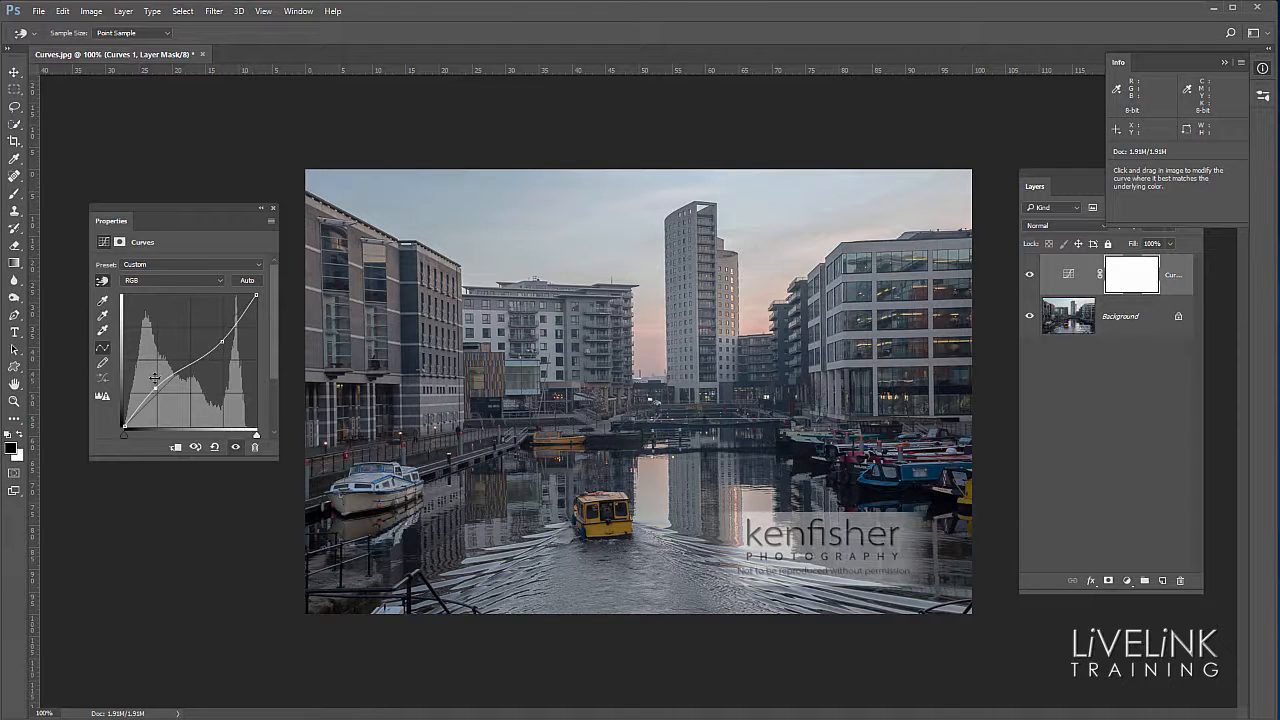
pyautogui.moveTo(154, 389); pyautogui.dragTo(155, 384)
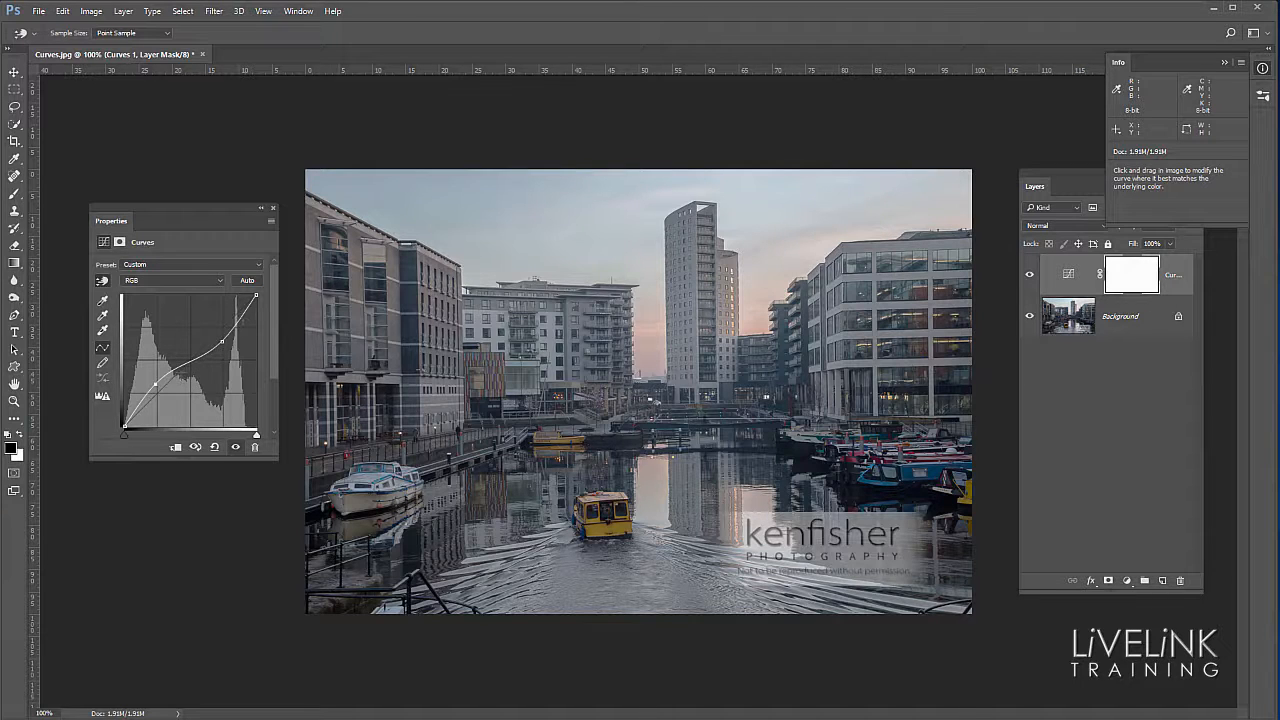
# Add two midtone points between the shadow and highlight points of the RGB curve and raise the highlight point slightly.
pyautogui.click(176, 369)
pyautogui.moveTo(196, 357); pyautogui.dragTo(177, 371)
pyautogui.click(177, 368)
pyautogui.moveTo(221, 342); pyautogui.dragTo(219, 336)
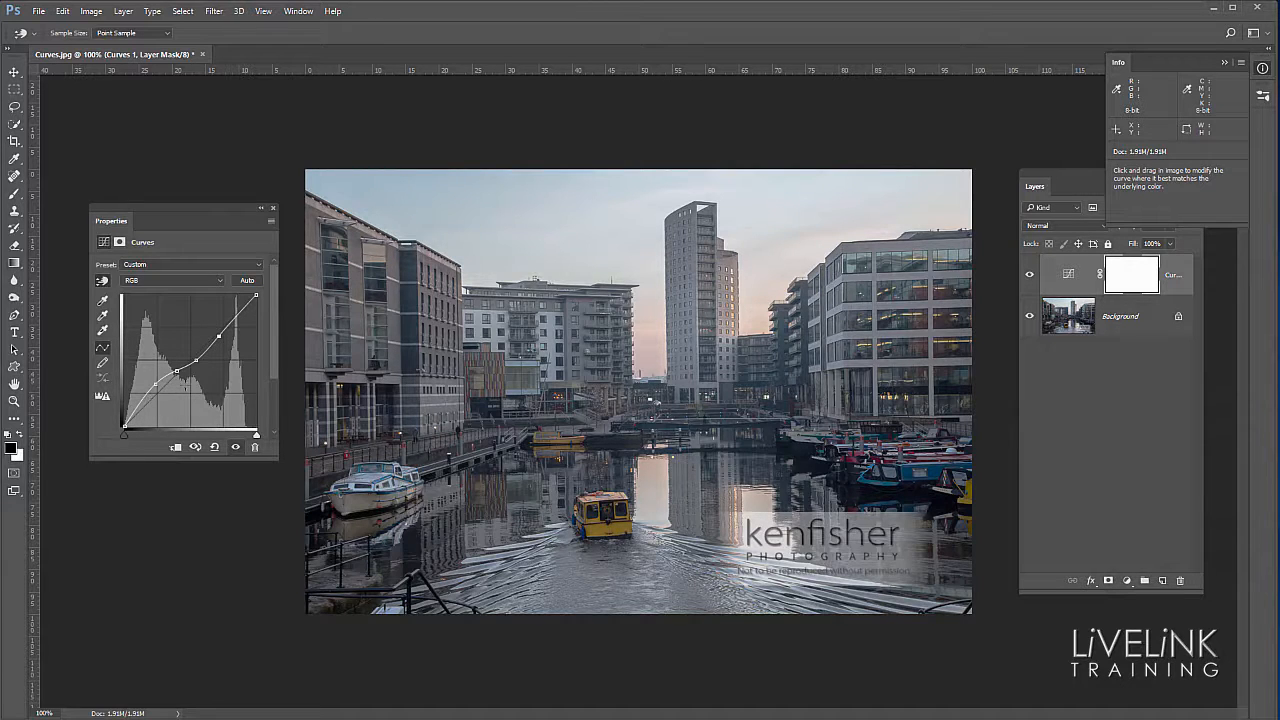
# Pull a midtone point into a steep dip and remove all added points to straighten the RGB curve.
pyautogui.click(196, 358)
pyautogui.moveTo(196, 360); pyautogui.dragTo(277, 361)
pyautogui.moveTo(176, 371); pyautogui.dragTo(194, 396)
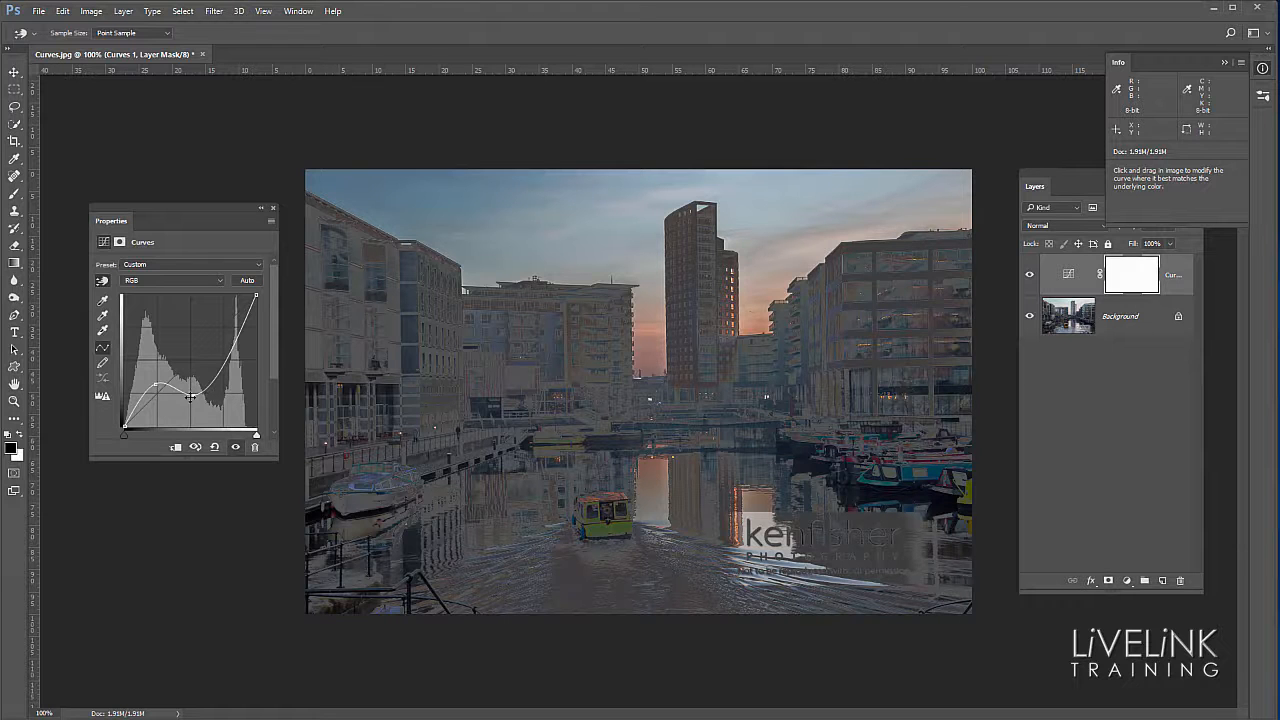
pyautogui.moveTo(190, 397); pyautogui.dragTo(257, 379)
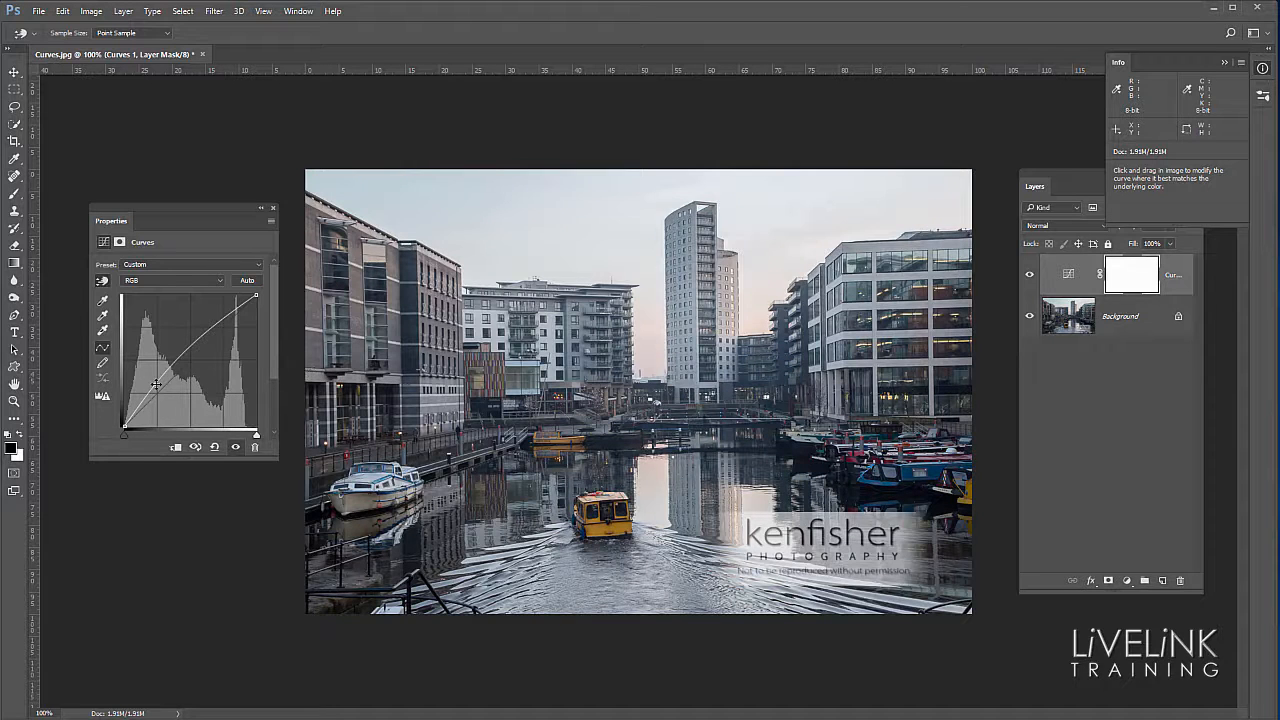
pyautogui.moveTo(156, 384); pyautogui.dragTo(278, 346)
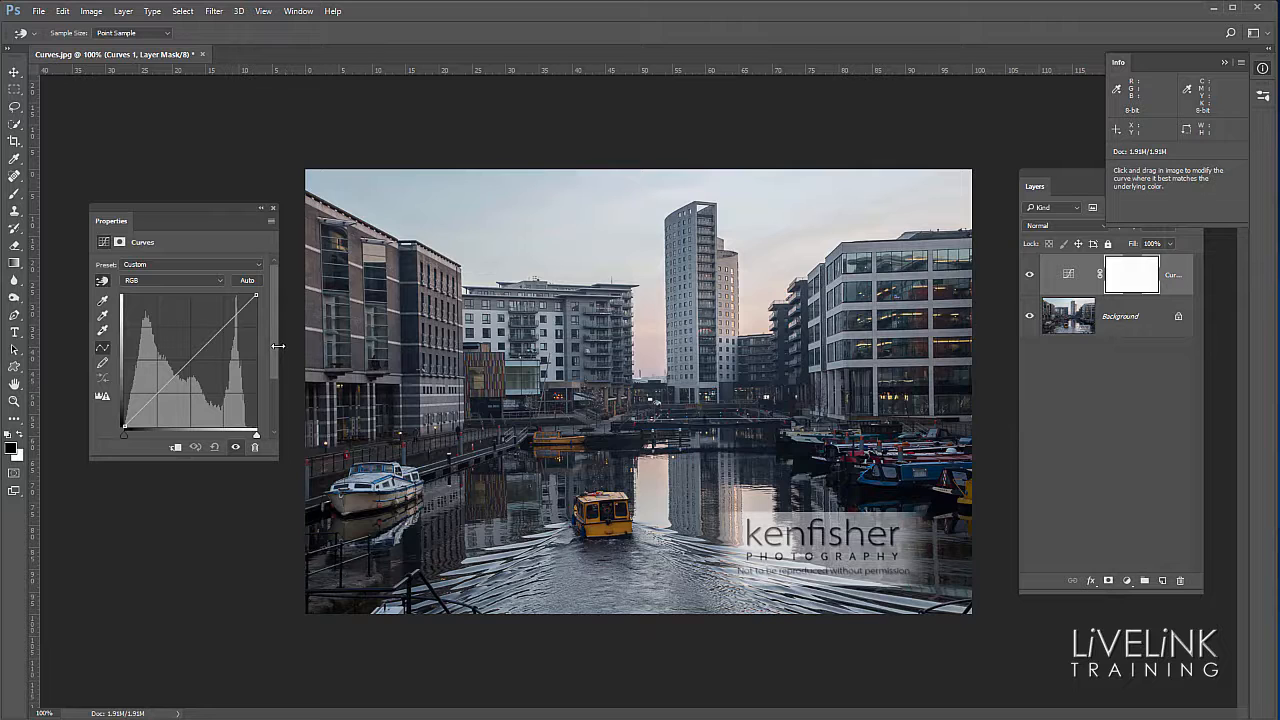
# Try the Curves presets Lighter (RGB), Linear Contrast (RGB) and Medium Contrast (RGB) in turn.
pyautogui.click(260, 268)
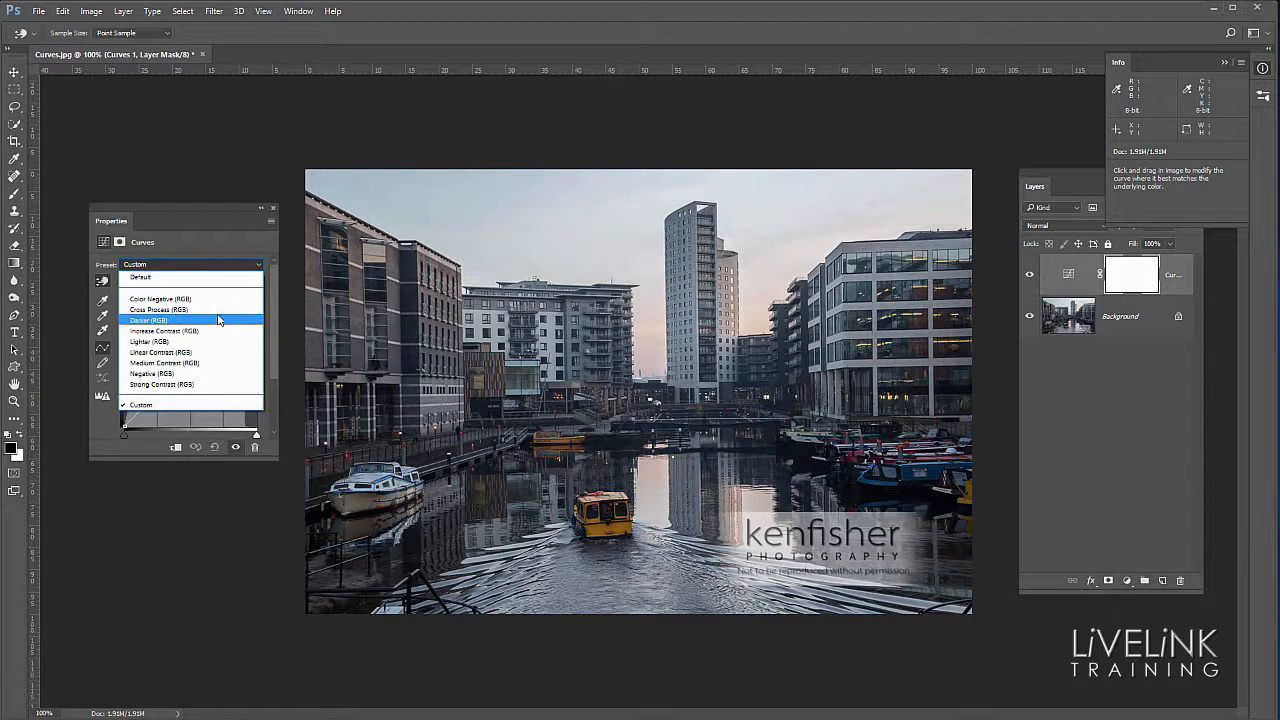
pyautogui.click(166, 342)
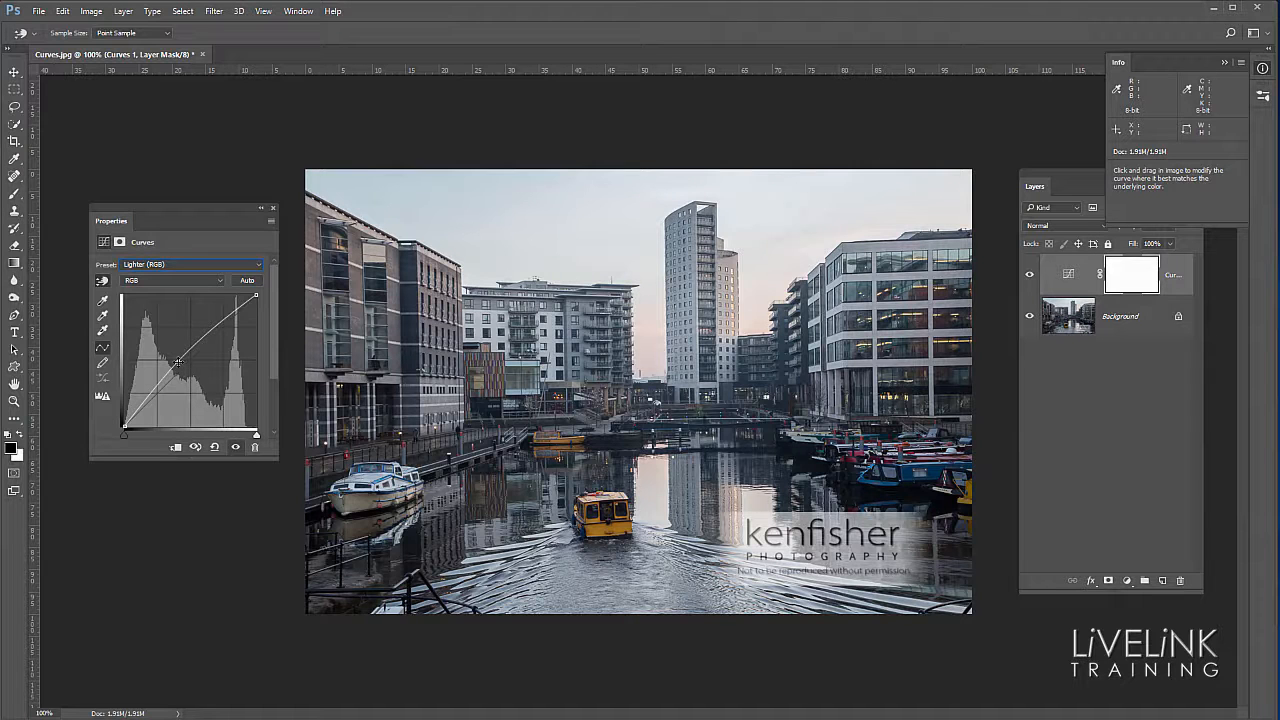
pyautogui.click(238, 264)
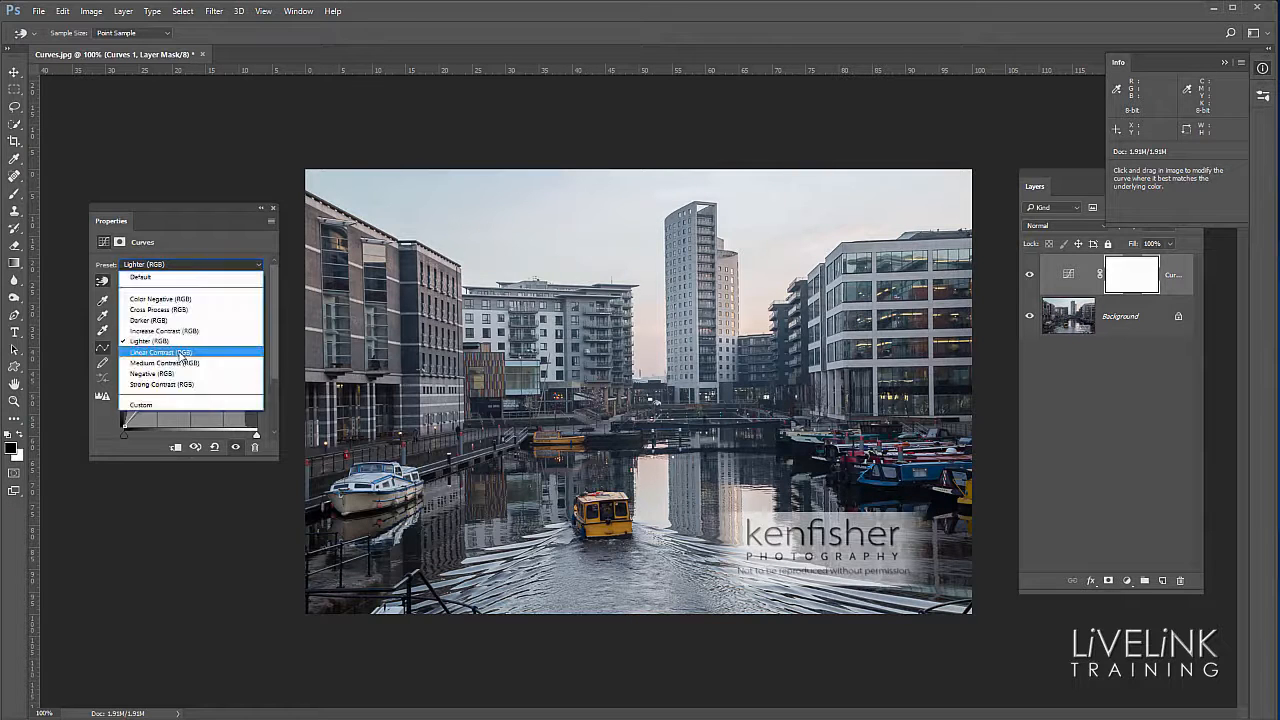
pyautogui.click(179, 354)
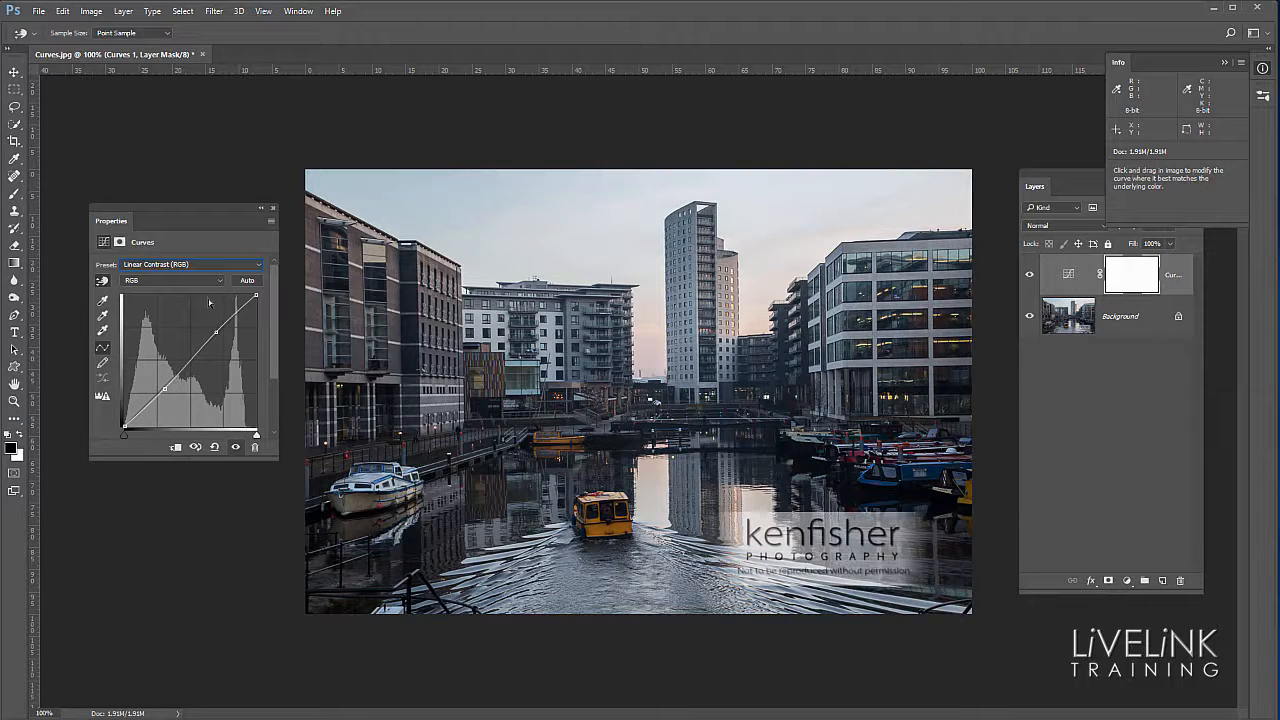
pyautogui.click(259, 268)
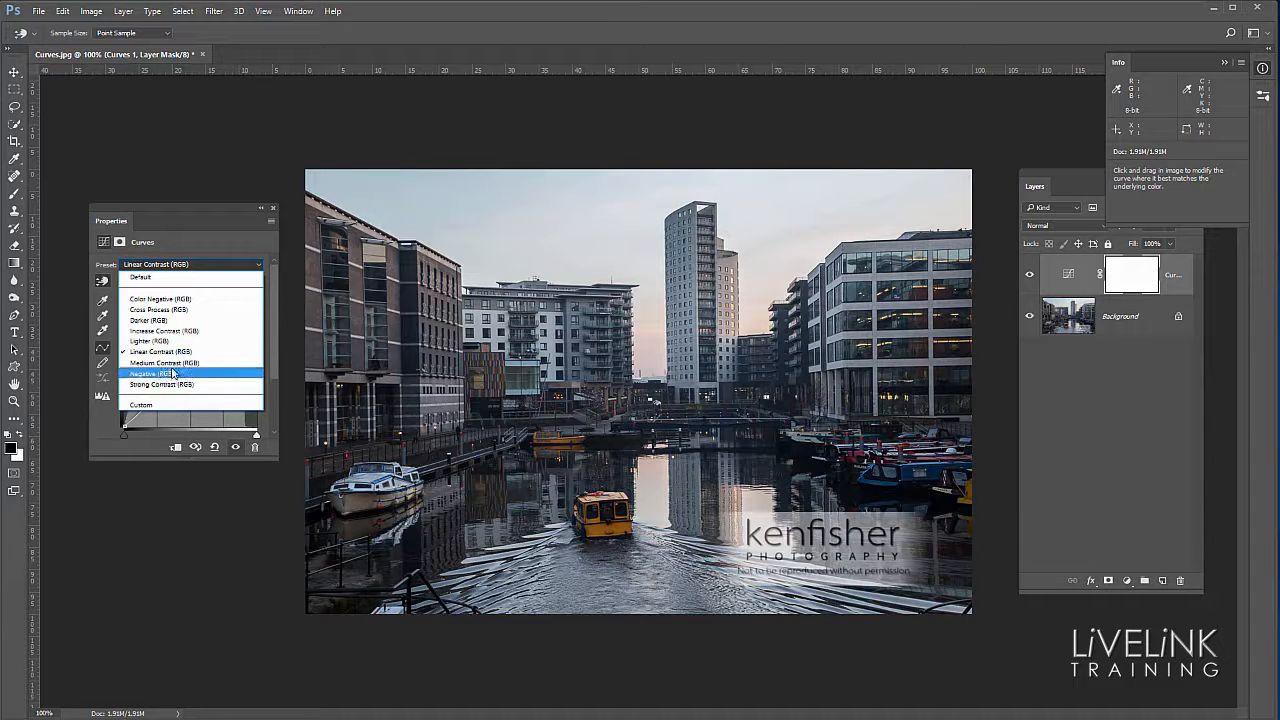
pyautogui.click(174, 366)
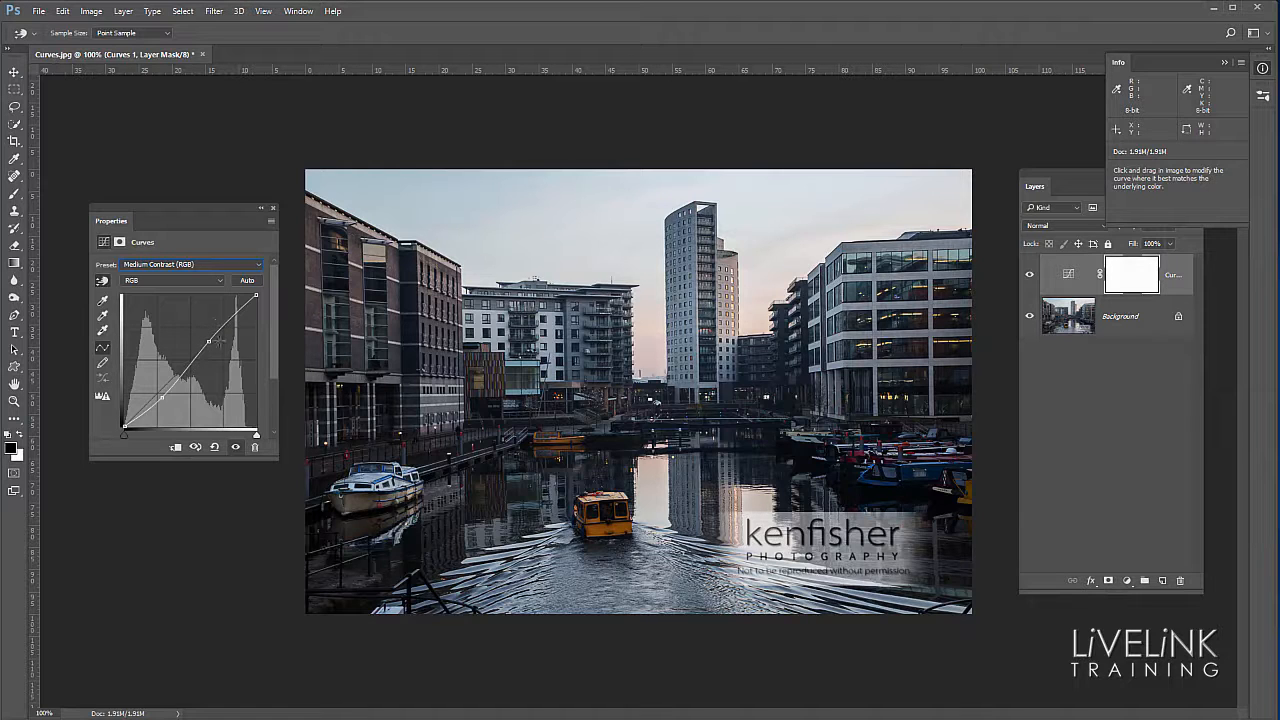
# Apply the Auto correction to the RGB curve and replace its highlight point with a point at the curve's centre.
pyautogui.click(245, 280)
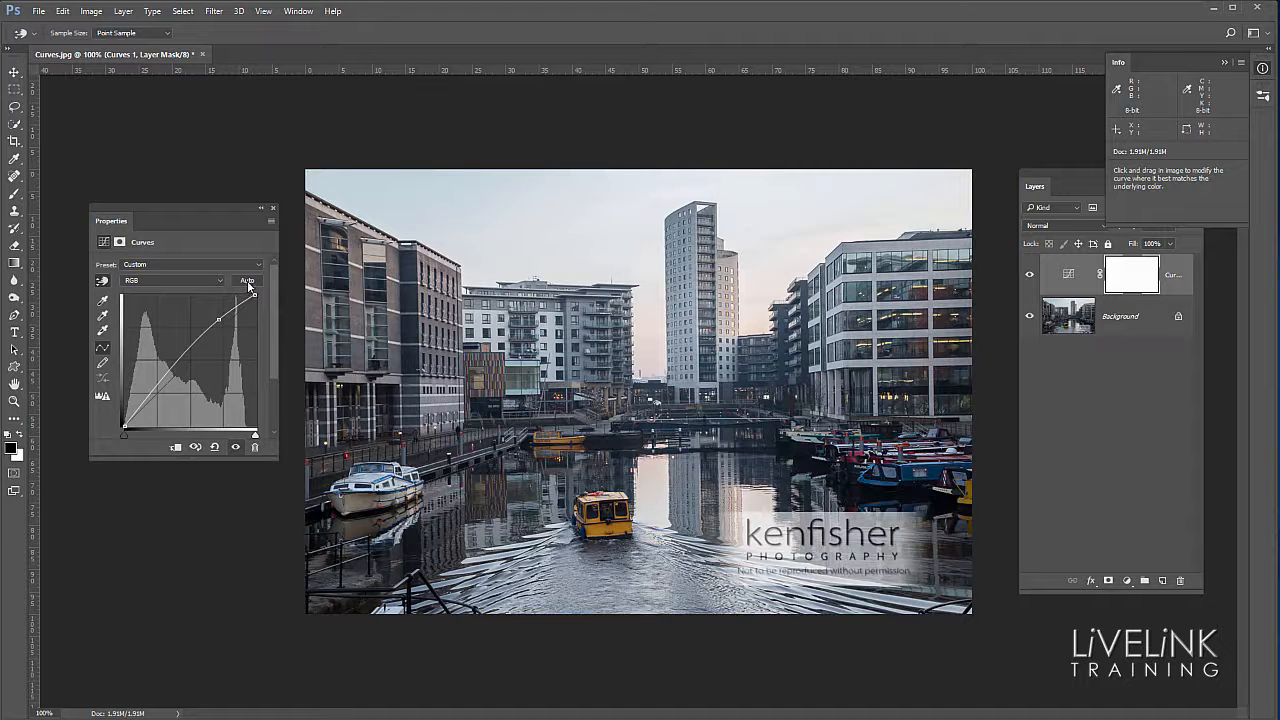
pyautogui.moveTo(218, 320); pyautogui.dragTo(300, 338)
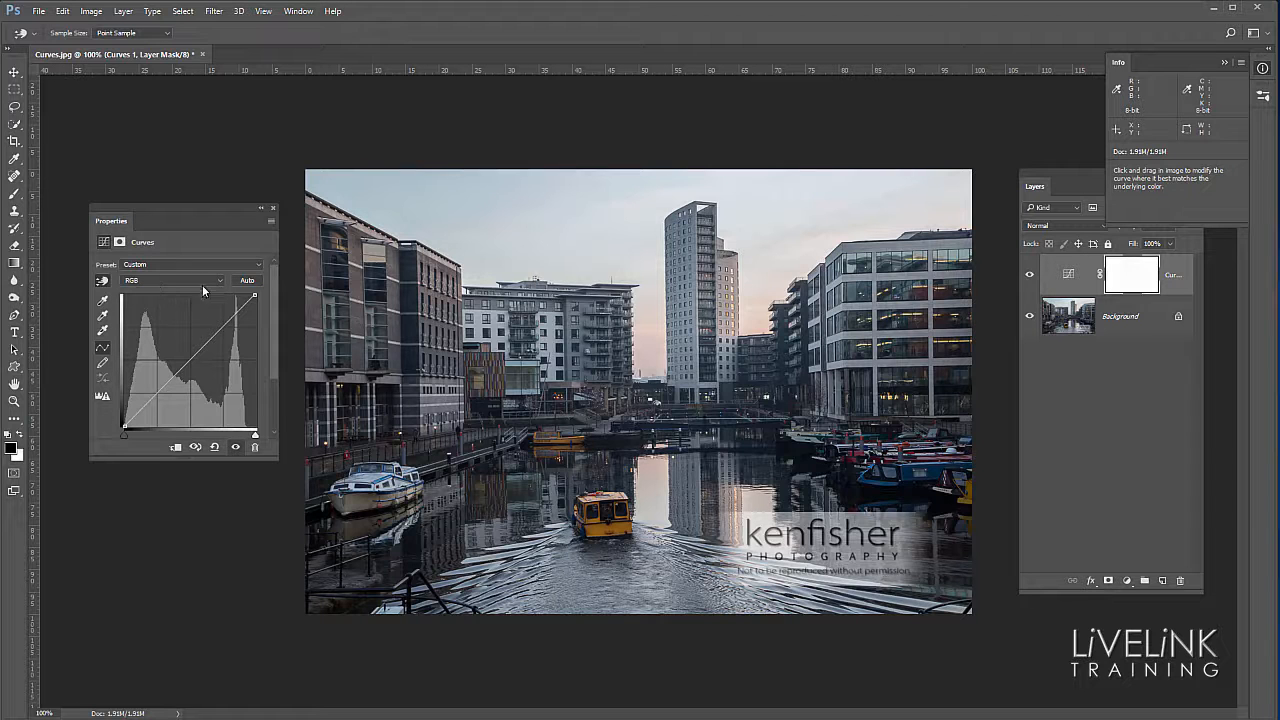
pyautogui.moveTo(188, 361); pyautogui.dragTo(187, 360)
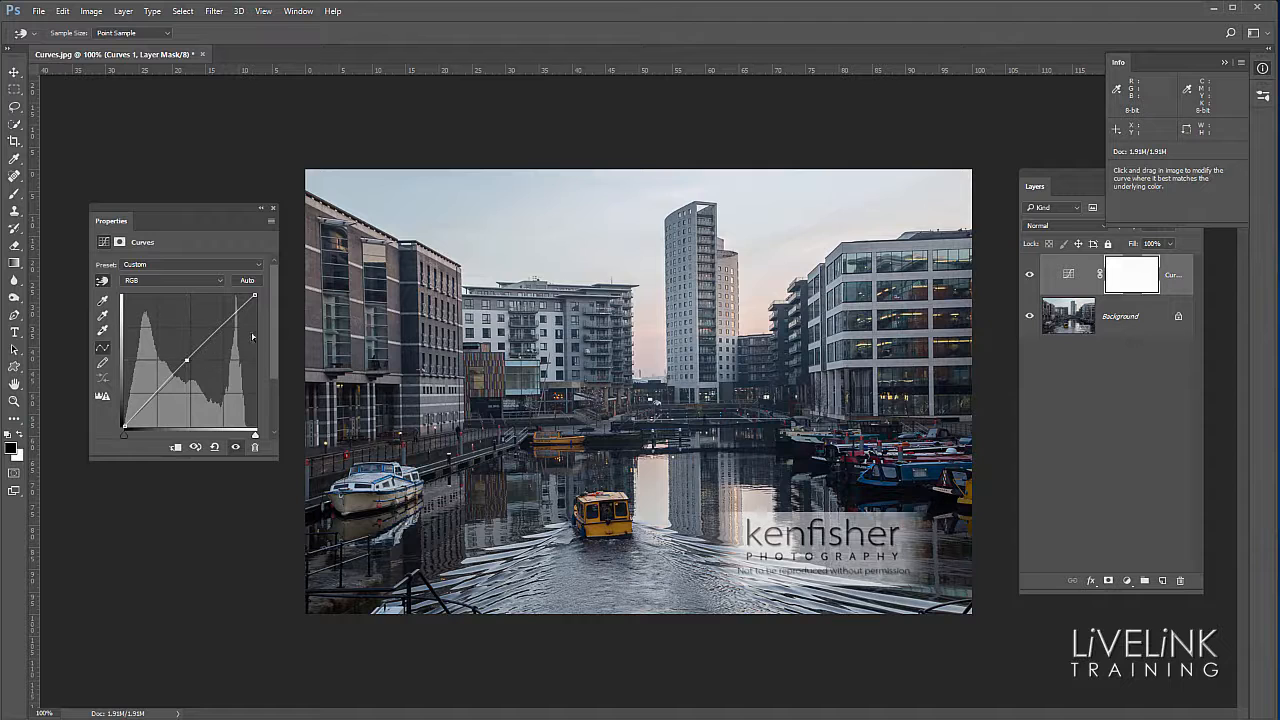
# Add a midpoint to the Red channel curve, raising it and pulling it below the diagonal to shift the colour cast.
pyautogui.click(220, 280)
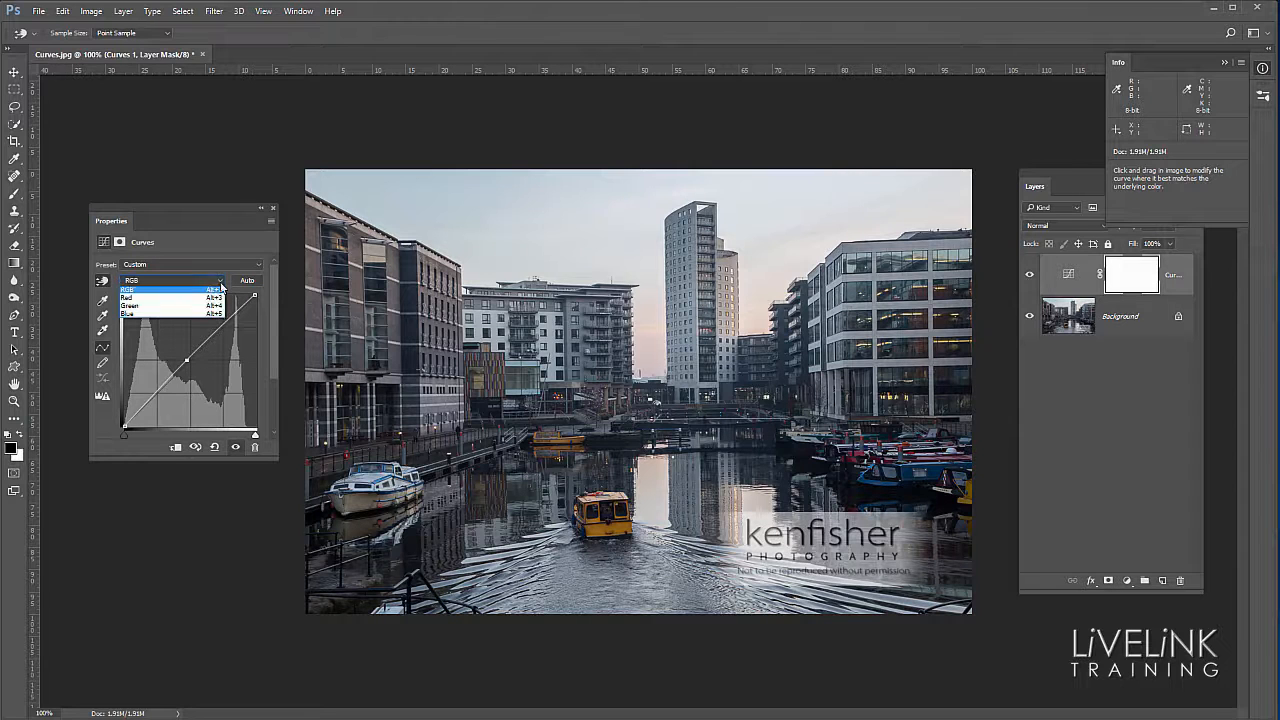
pyautogui.click(155, 300)
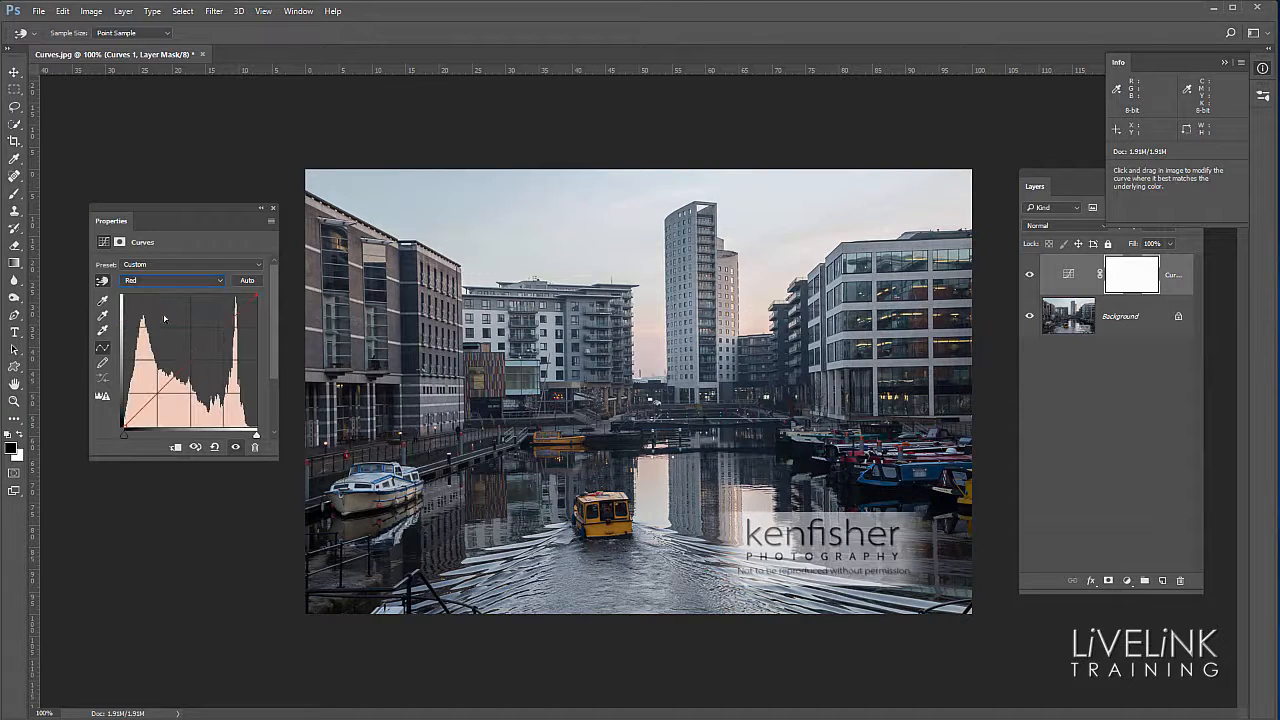
pyautogui.click(191, 362)
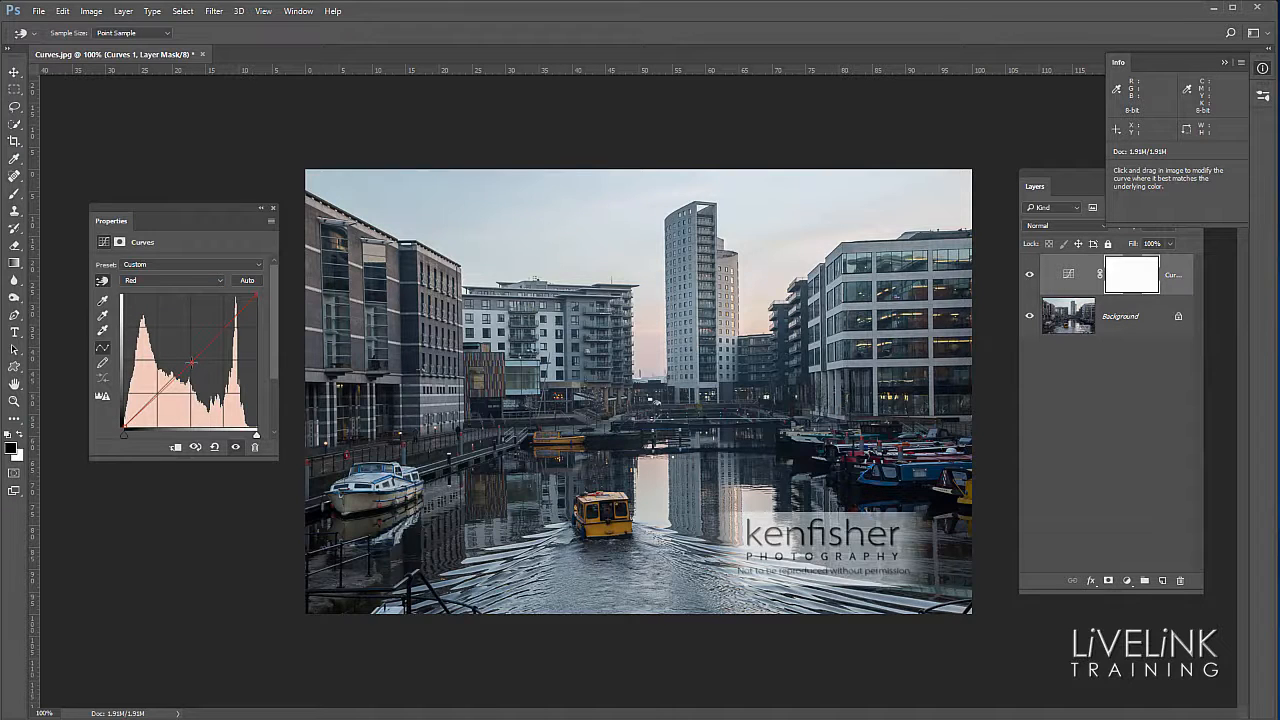
pyautogui.moveTo(191, 362); pyautogui.dragTo(186, 350)
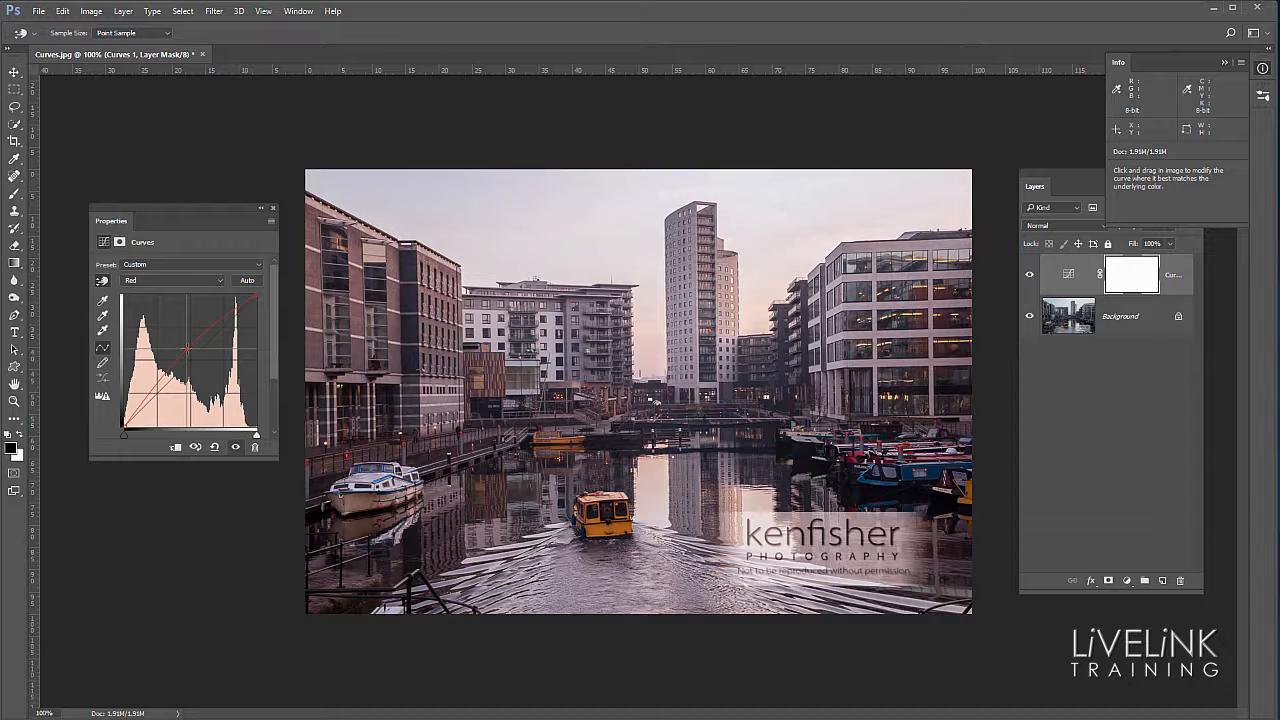
pyautogui.moveTo(186, 350); pyautogui.dragTo(193, 380)
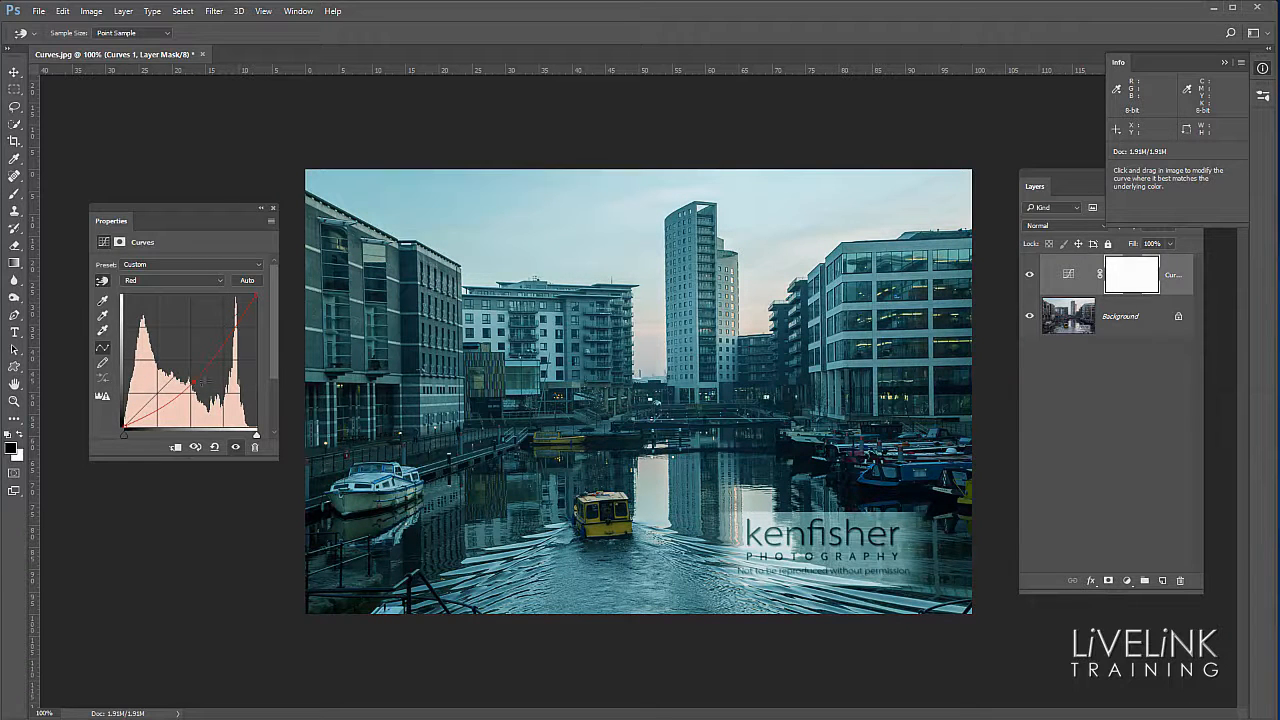
# Remove the midpoint from the Red channel curve and return to the composite RGB channel.
pyautogui.moveTo(193, 381); pyautogui.dragTo(333, 384)
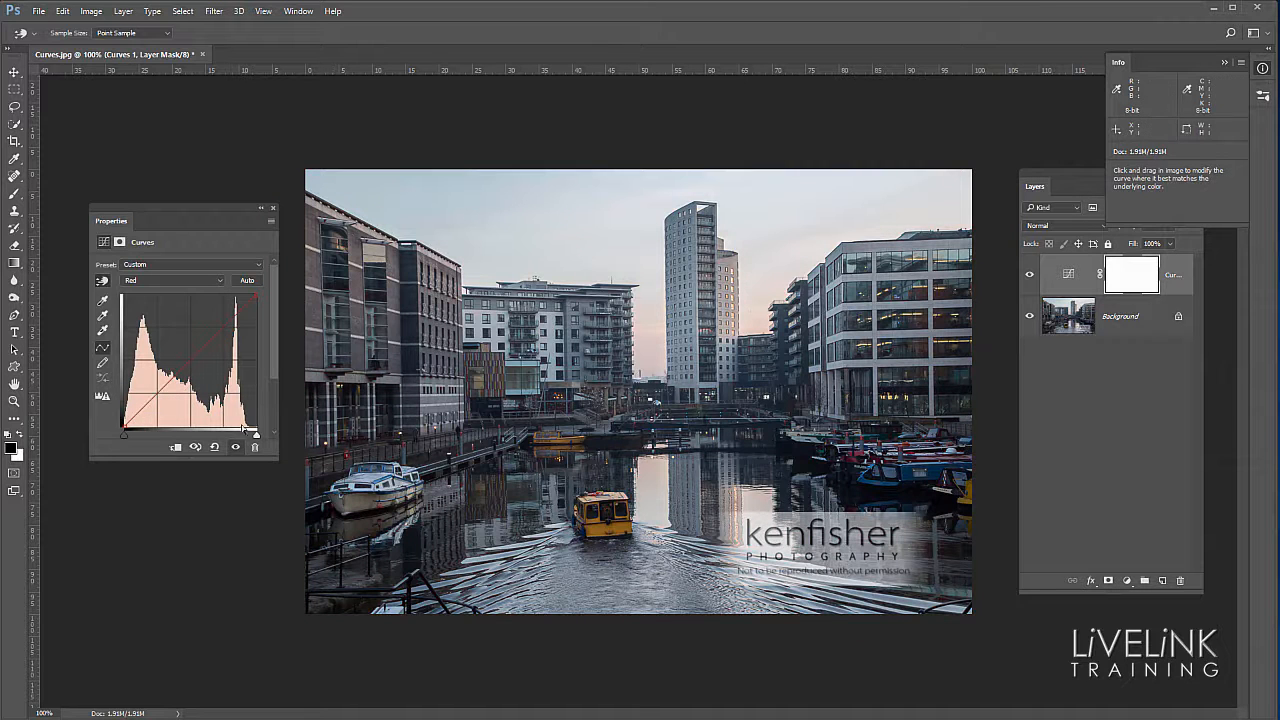
pyautogui.click(222, 282)
pyautogui.click(180, 292)
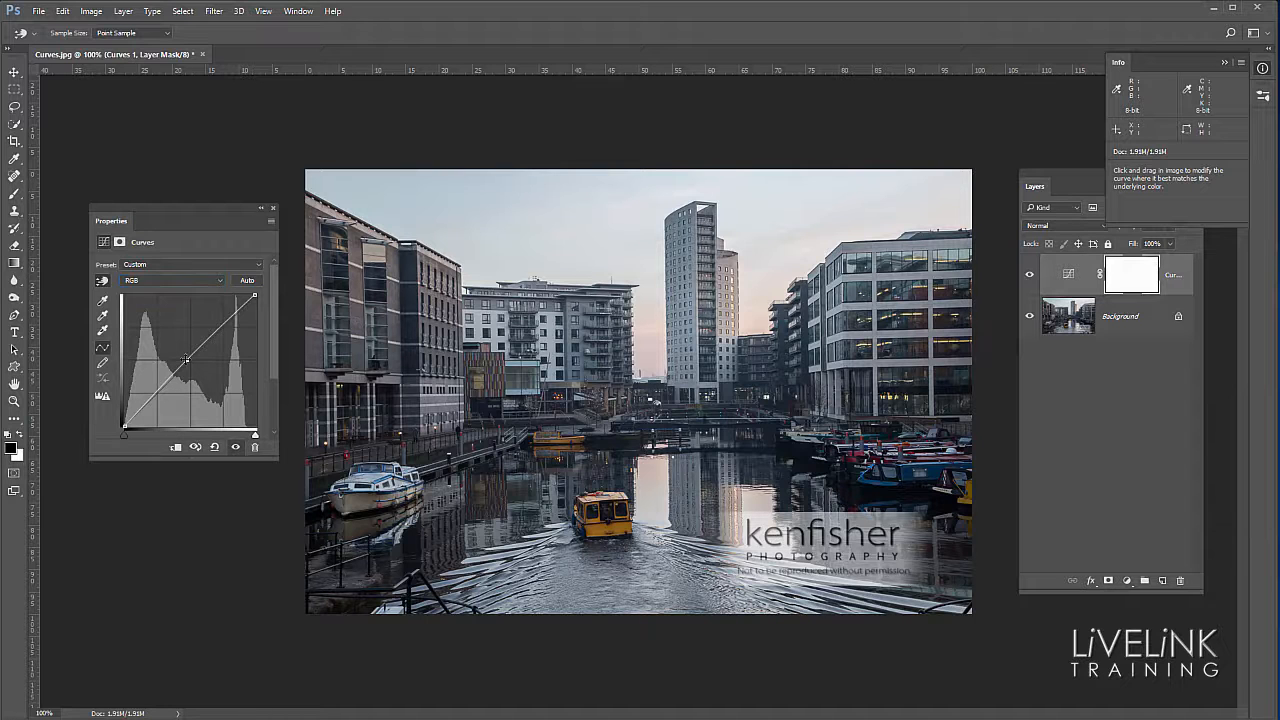
# Brighten the midtones by moving the RGB curve's centre above the diagonal, and compare before and after by toggling the Curves layer's visibility.
pyautogui.moveTo(186, 358)
pyautogui.mouseDown()
pyautogui.moveTo(175, 337)
pyautogui.moveTo(176, 357)
pyautogui.mouseUp()
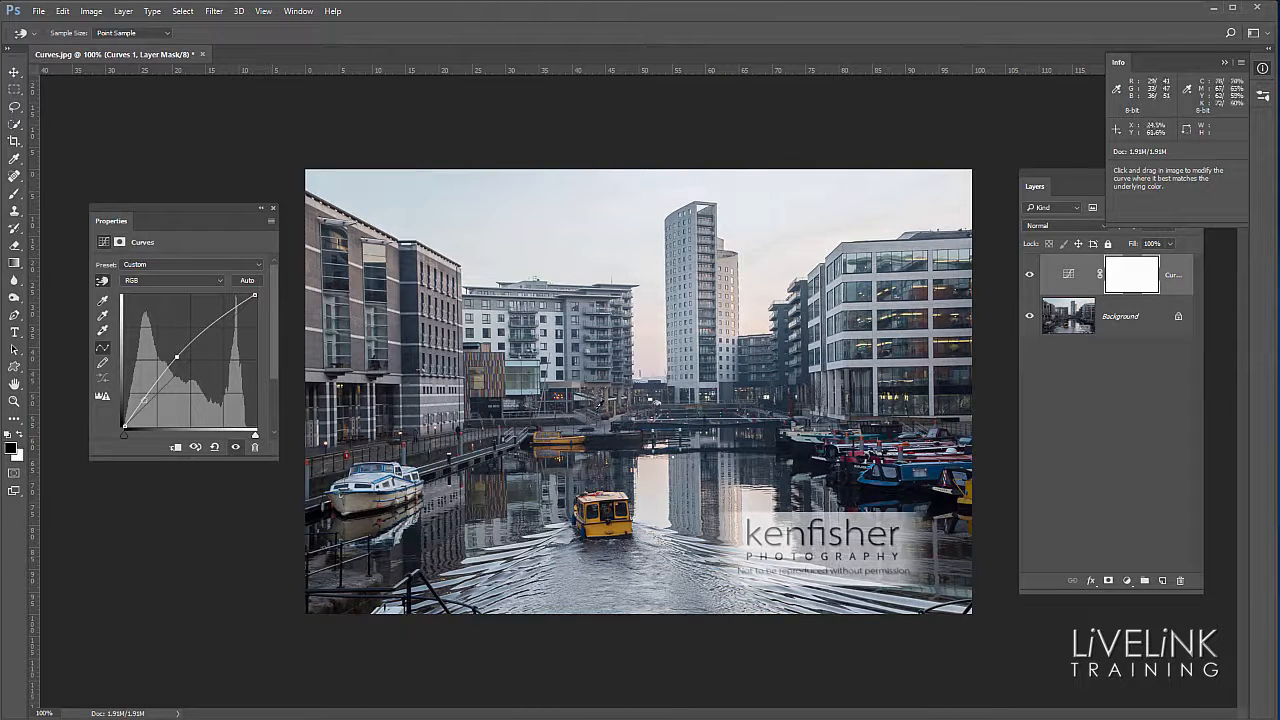
pyautogui.click(1030, 276)
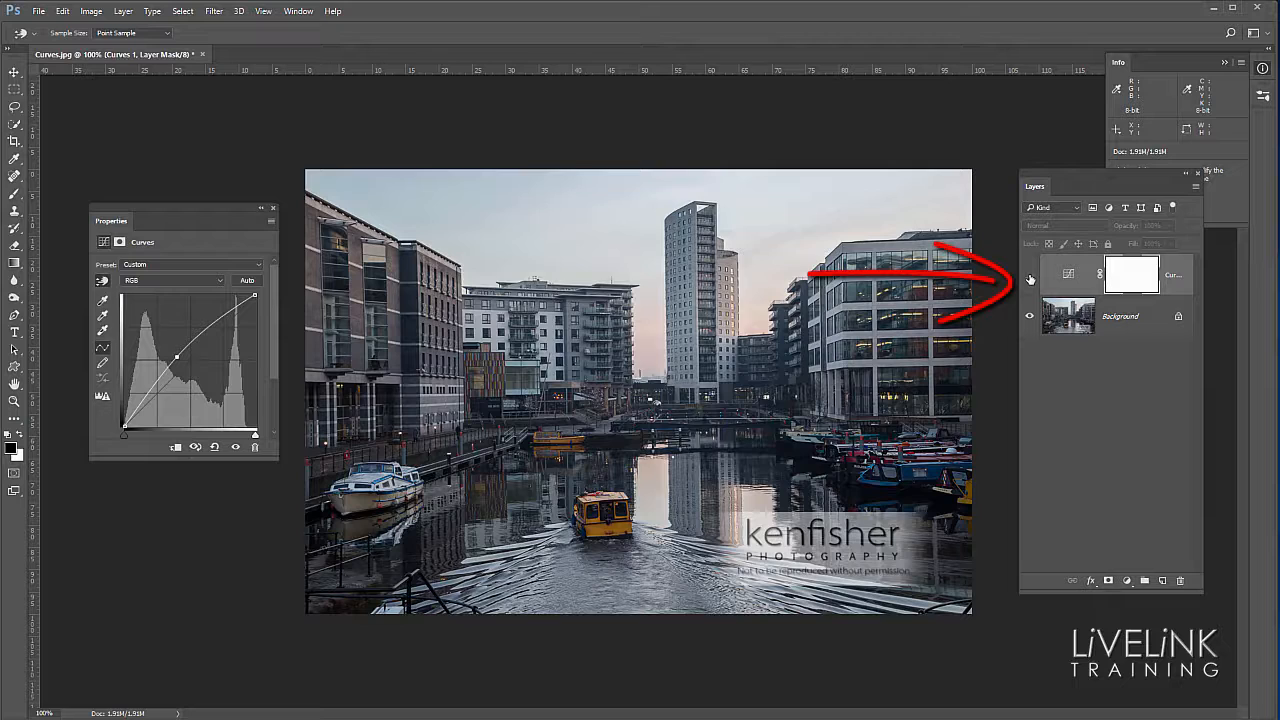
pyautogui.click(1030, 277)
pyautogui.click(1030, 277)
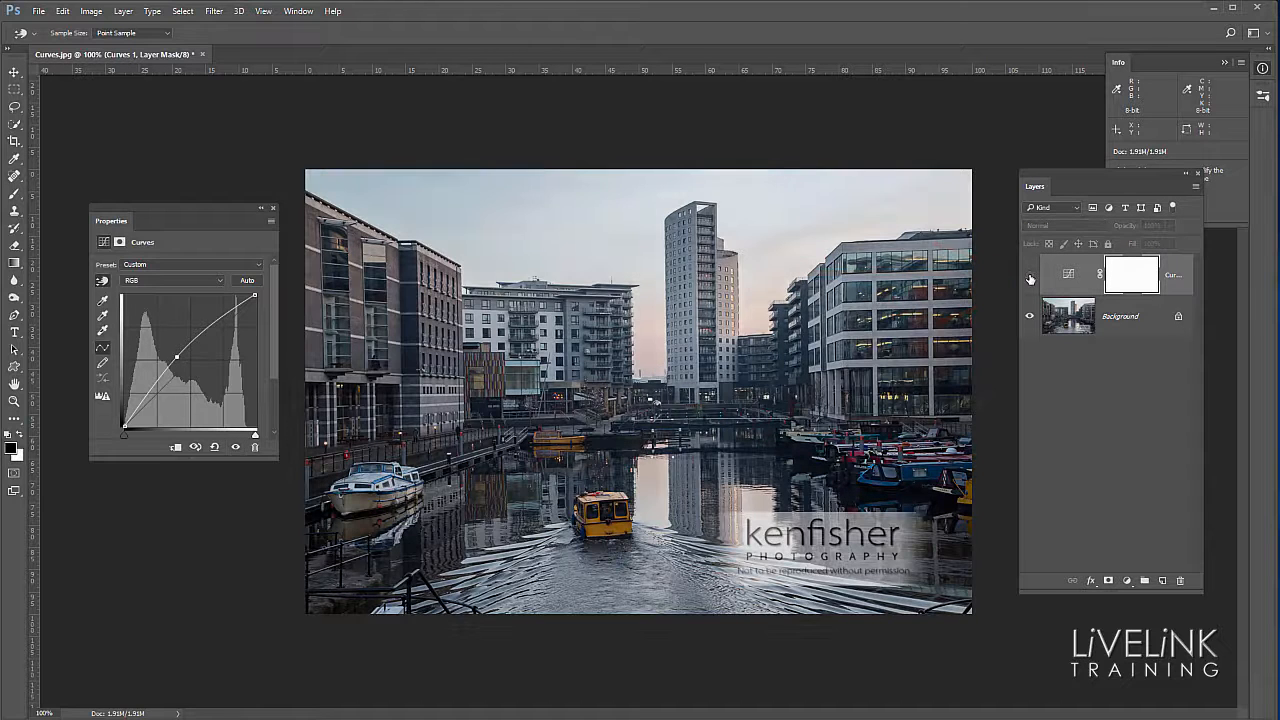
pyautogui.click(1030, 277)
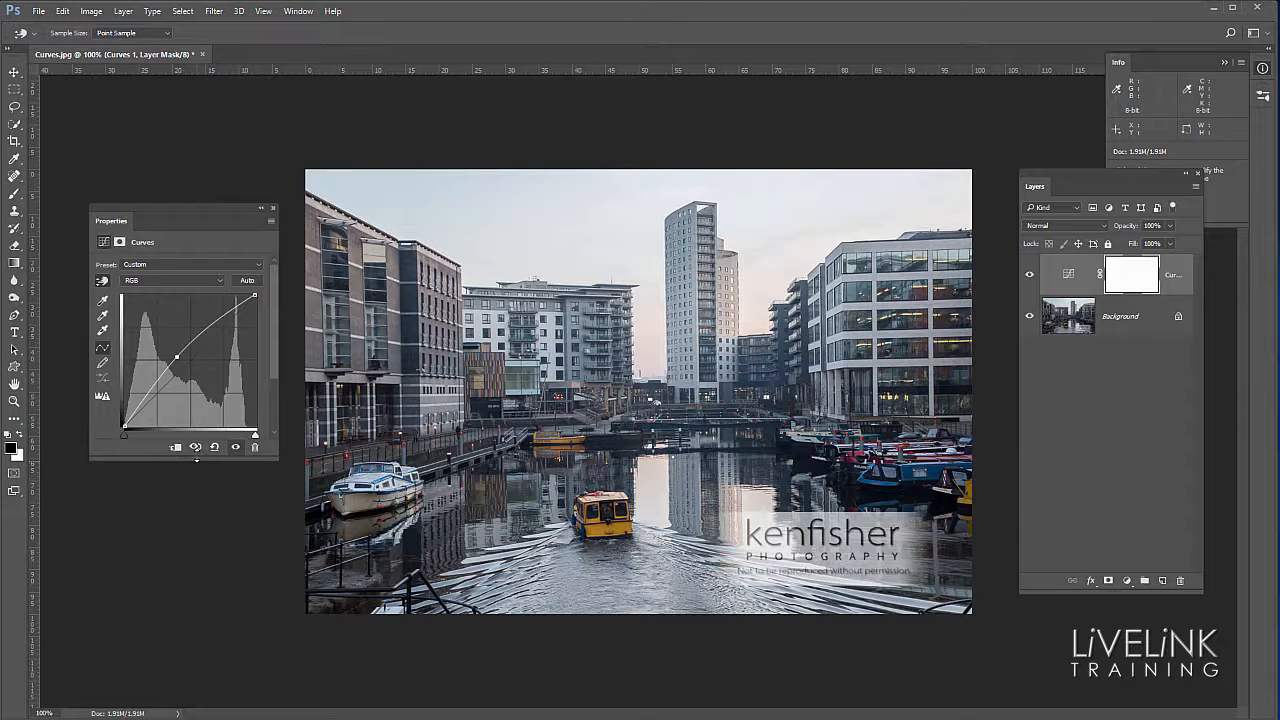
# Preview the previous state of the Curves adjustment several times to compare it with the brightened photo.
pyautogui.click(196, 449)
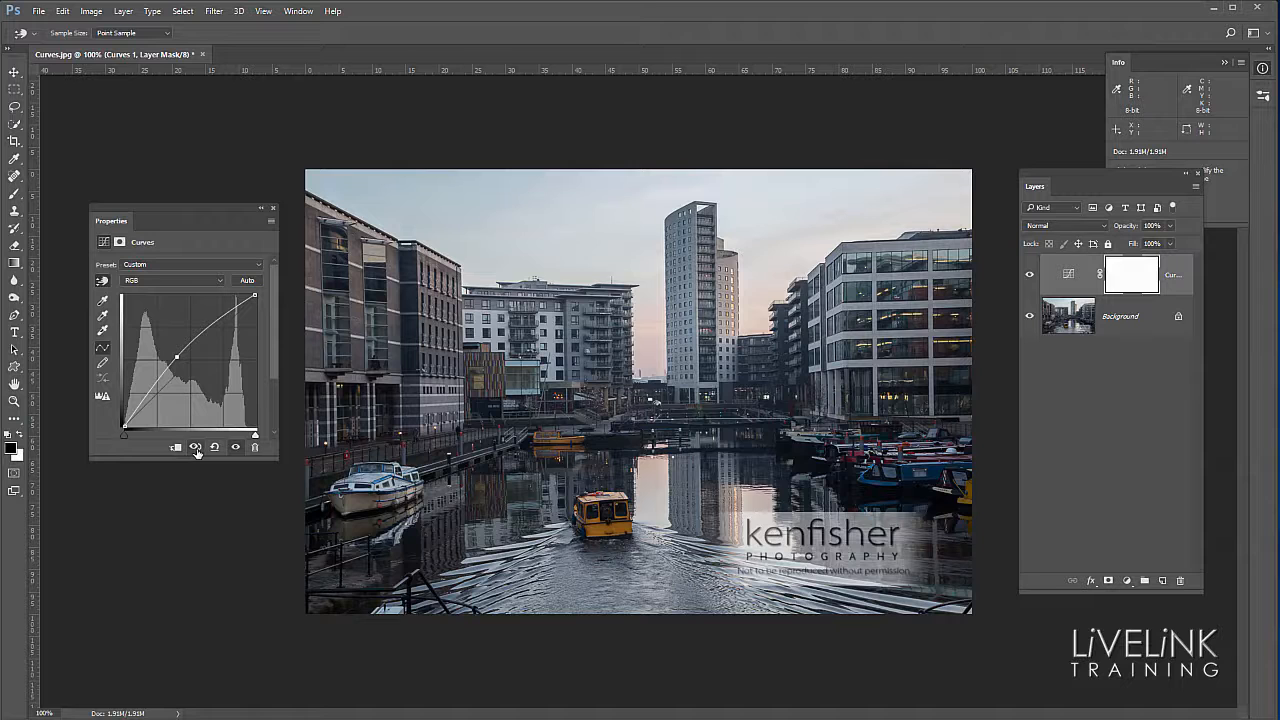
pyautogui.click(197, 451)
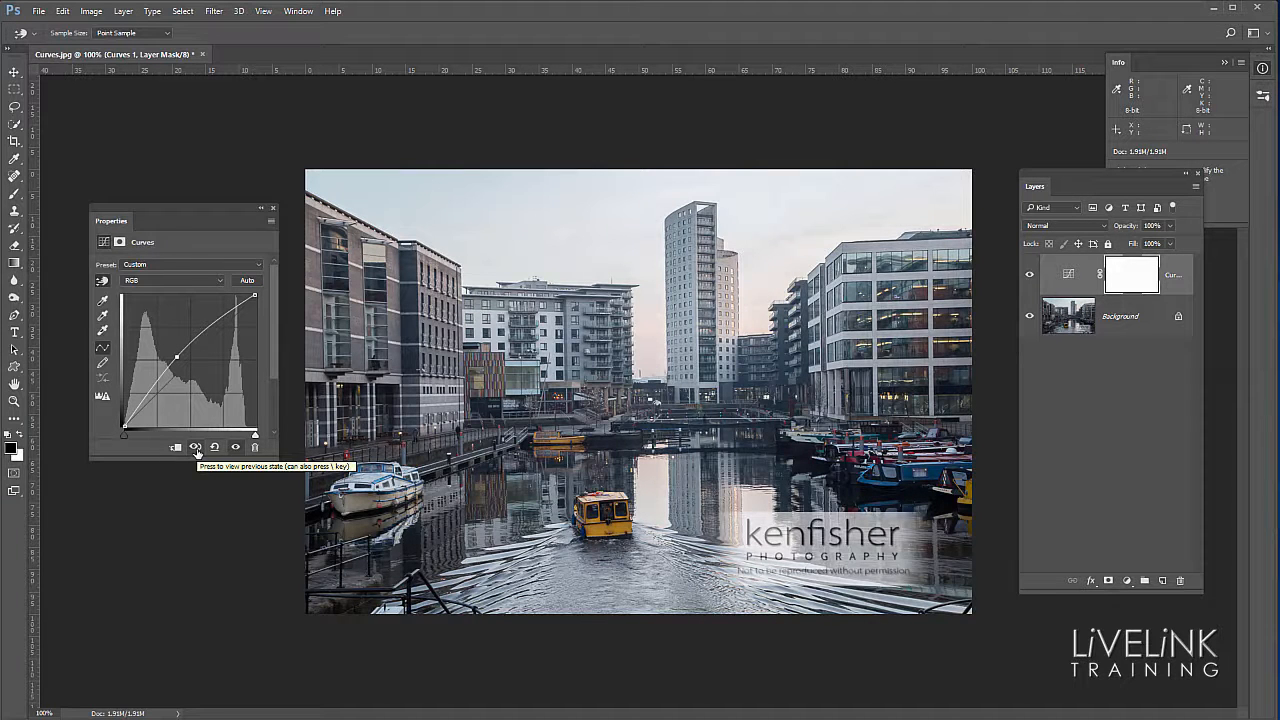
pyautogui.click(197, 451)
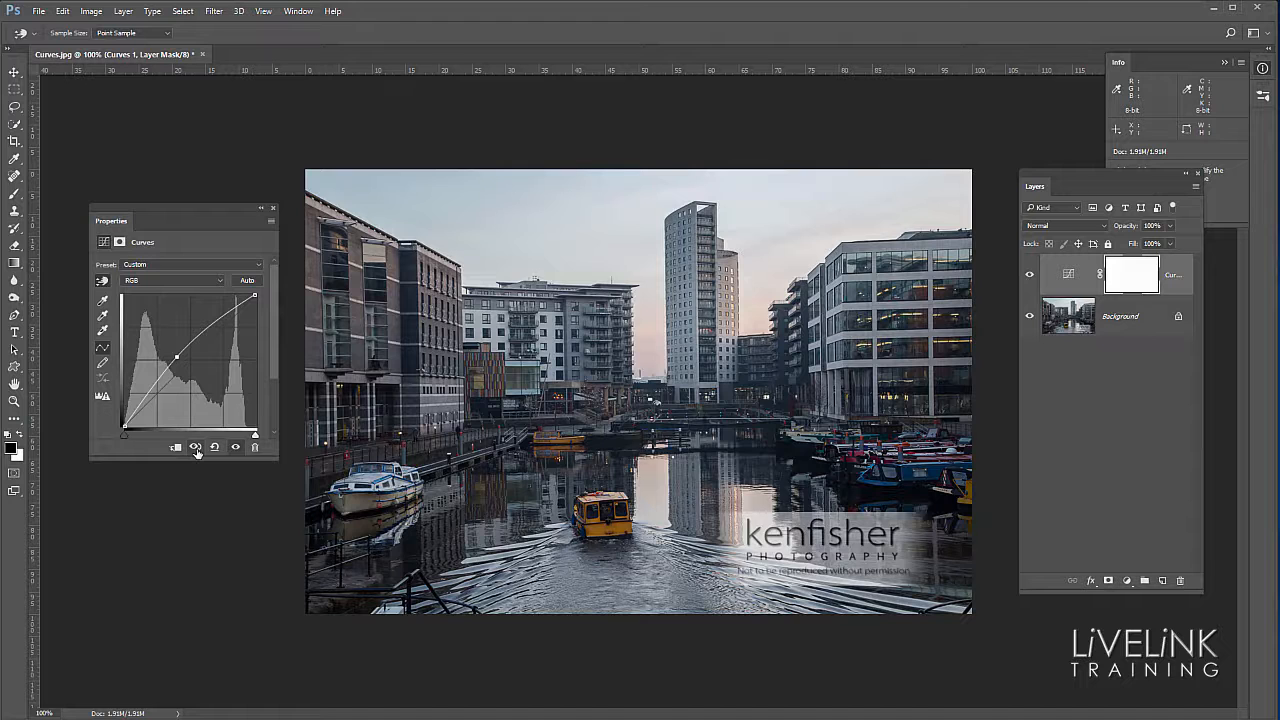
pyautogui.click(197, 451)
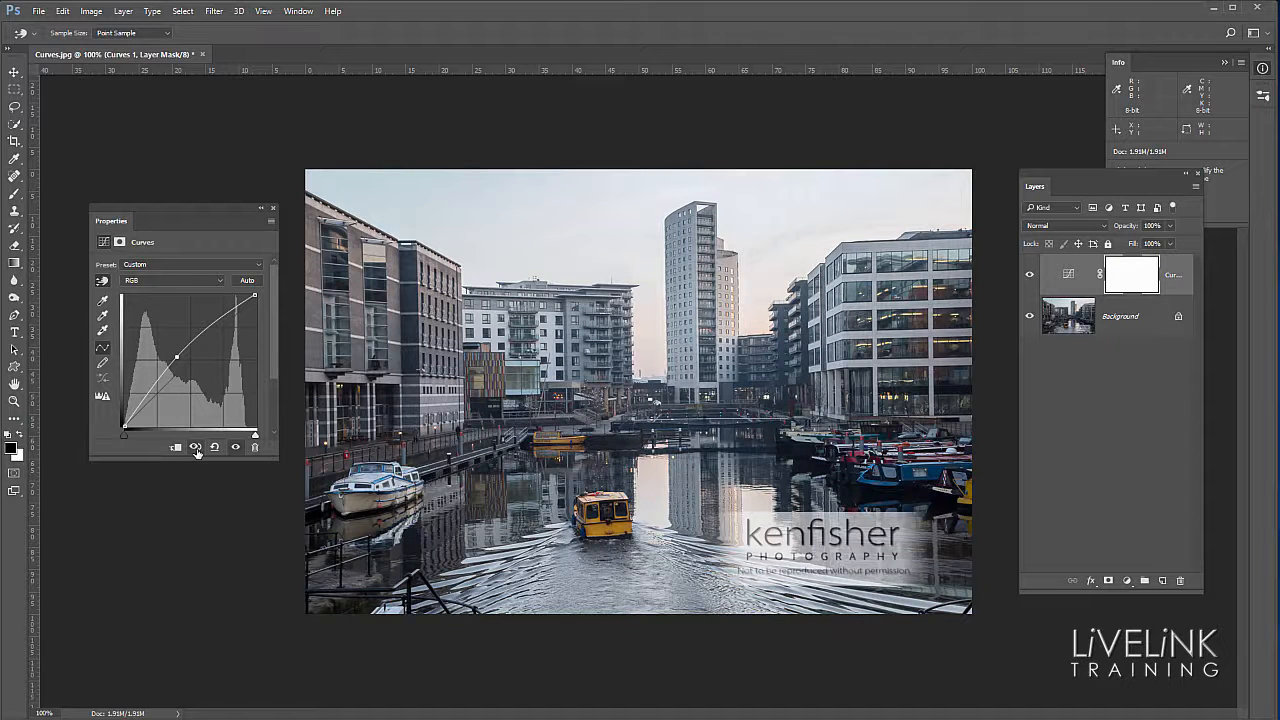